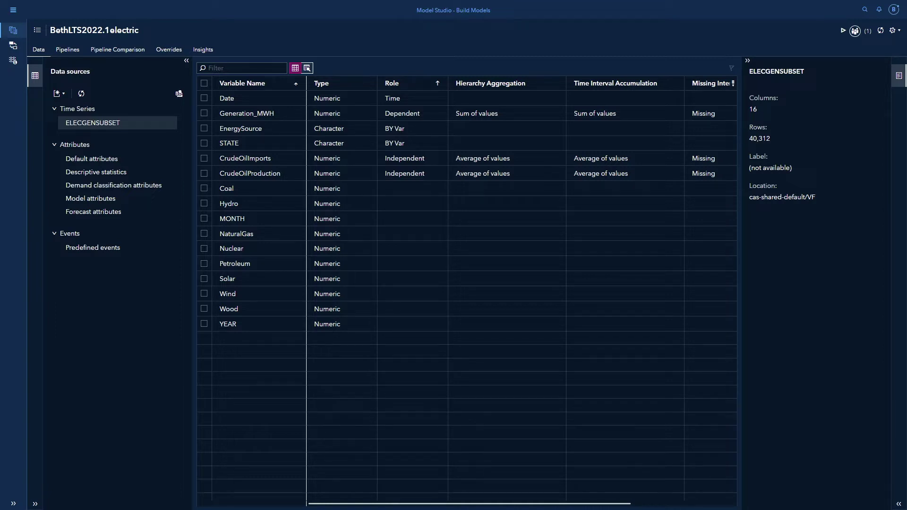
# Insert an Interactive Modeling postprocessing node on the pipeline link after Auto-forecasting
pyautogui.click(69, 50)
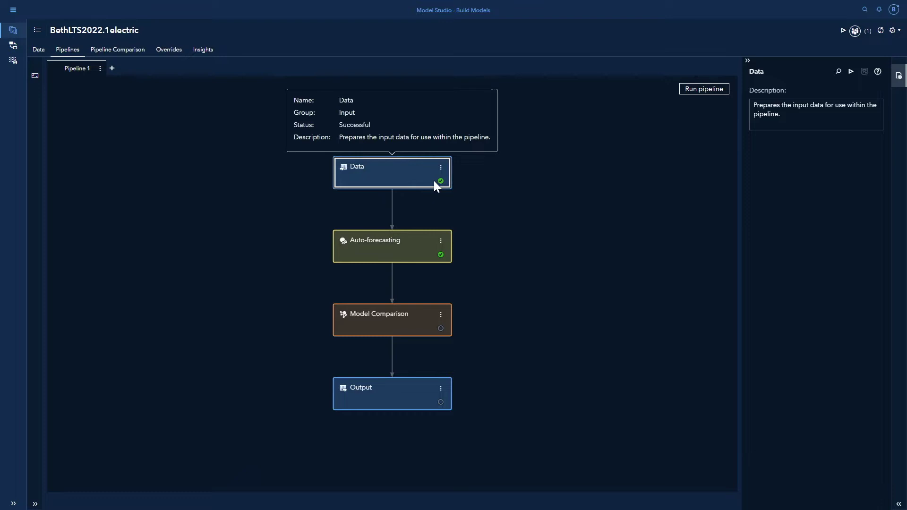
pyautogui.moveTo(414, 254)
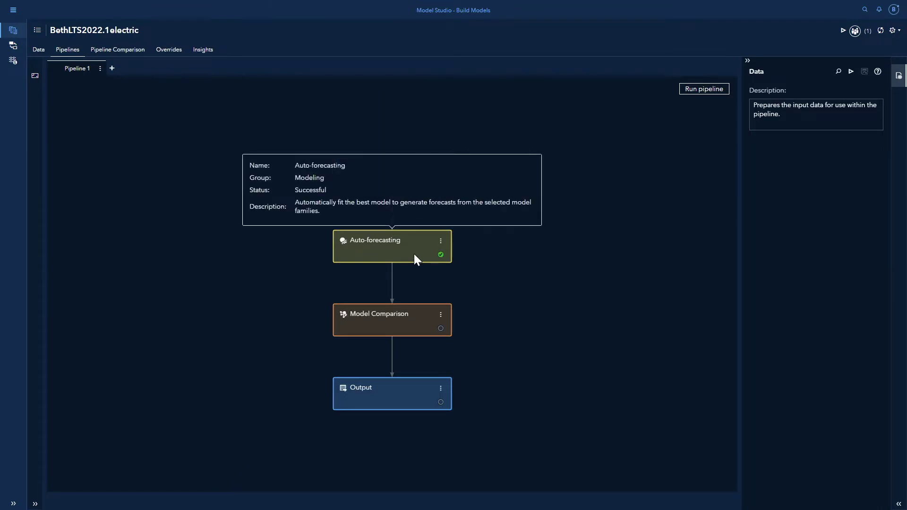
pyautogui.moveTo(416, 324)
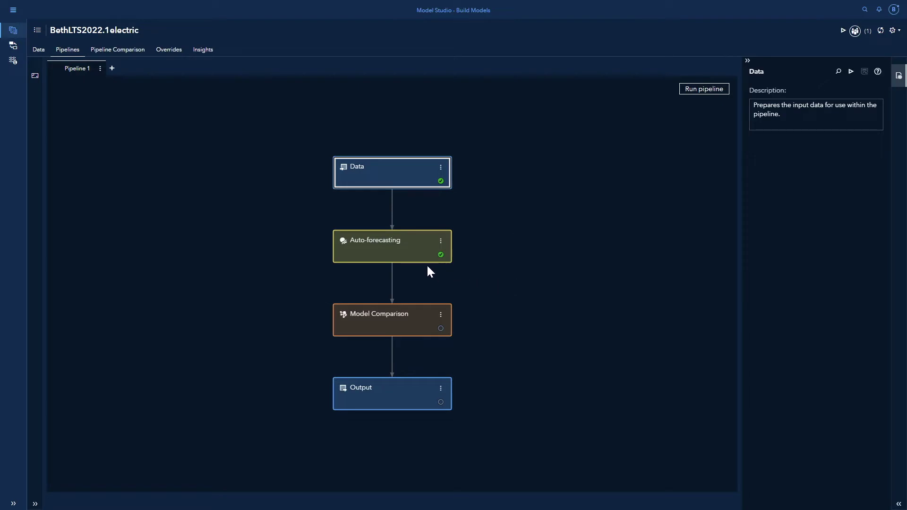
pyautogui.rightClick(392, 288)
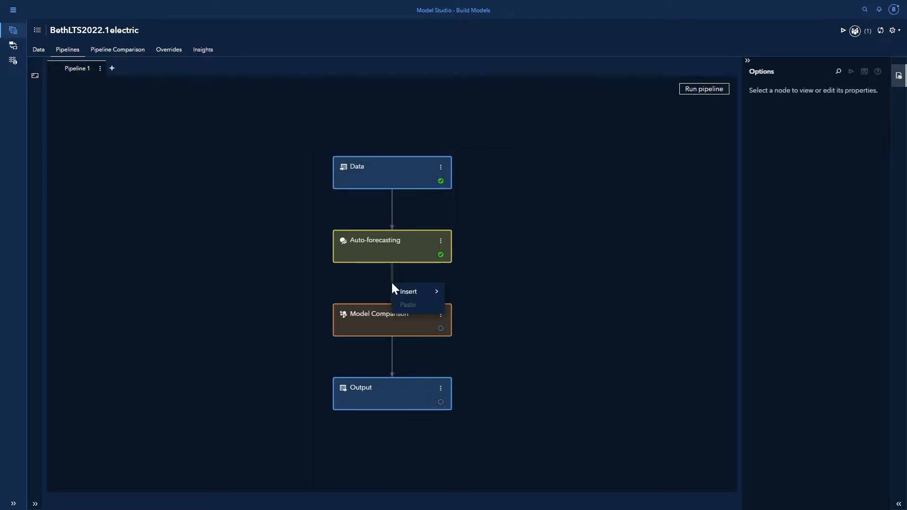
pyautogui.moveTo(411, 291)
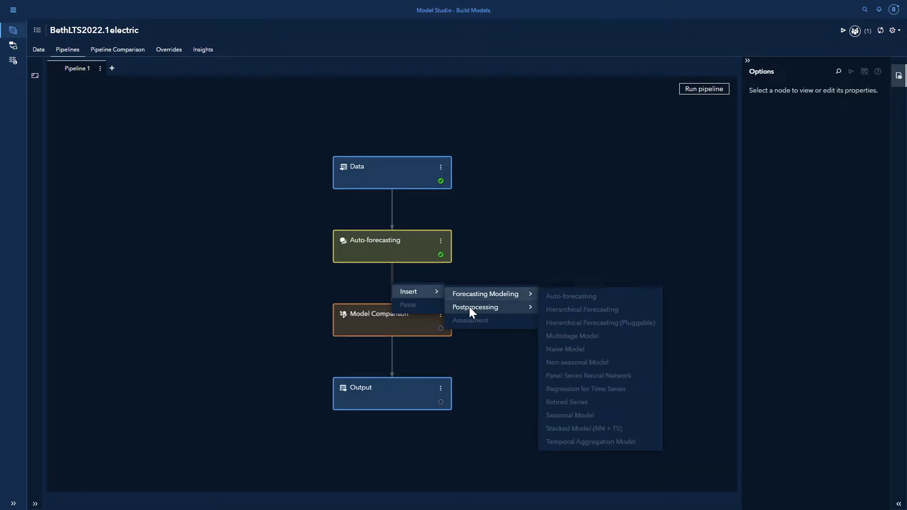
pyautogui.moveTo(470, 308)
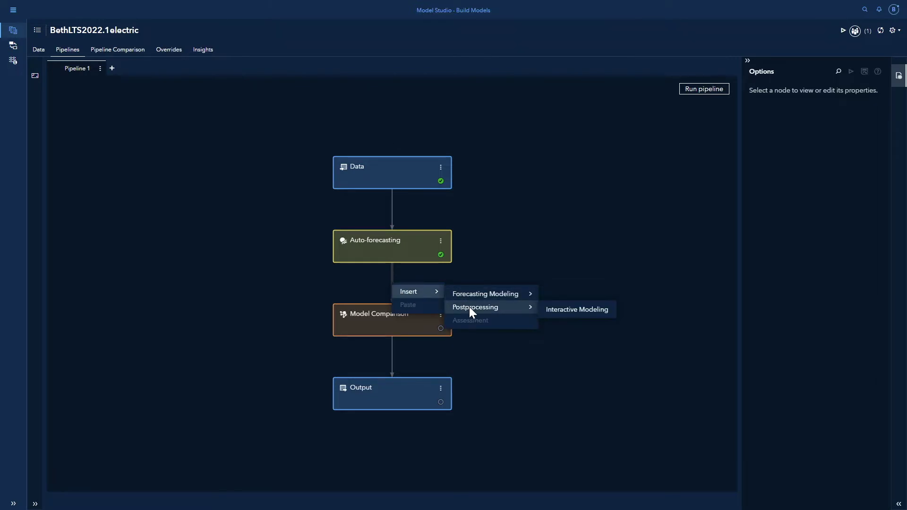
pyautogui.click(579, 310)
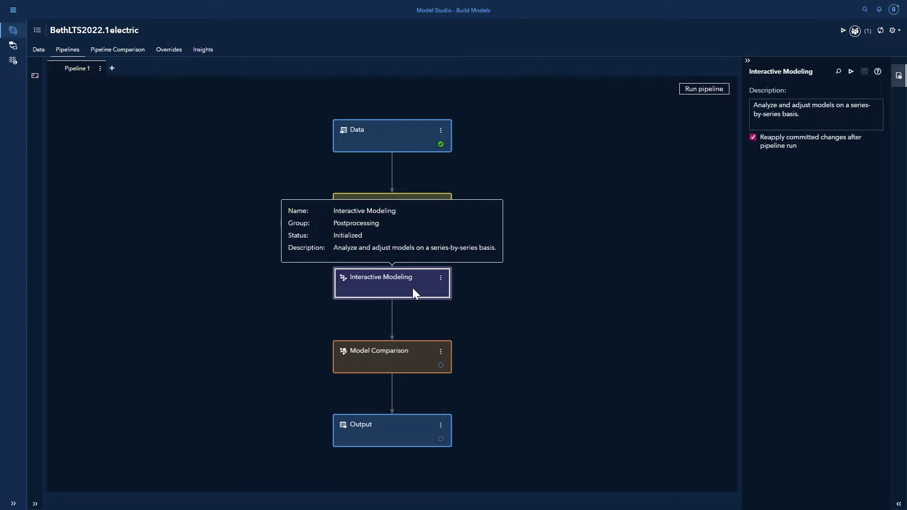
# Run the new Interactive Modeling node
pyautogui.rightClick(413, 287)
pyautogui.click(431, 401)
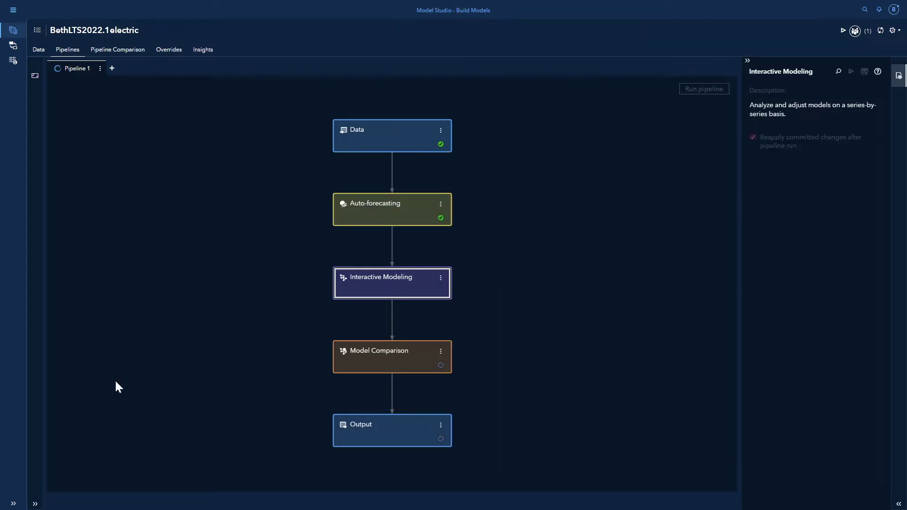
pyautogui.rightClick(409, 281)
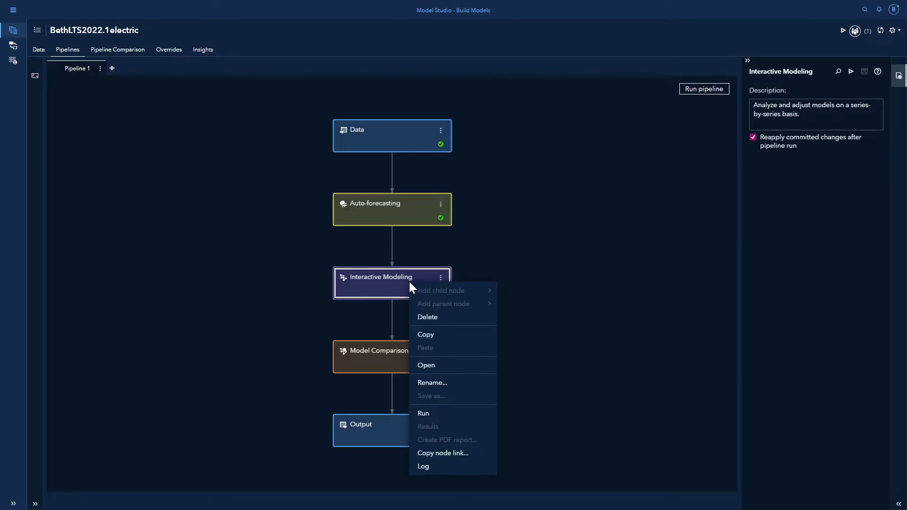
# Open the Interactive Modeling Forecast view and hide actual values in the Coal:AK Generation_MWH envelope plot
pyautogui.click(443, 366)
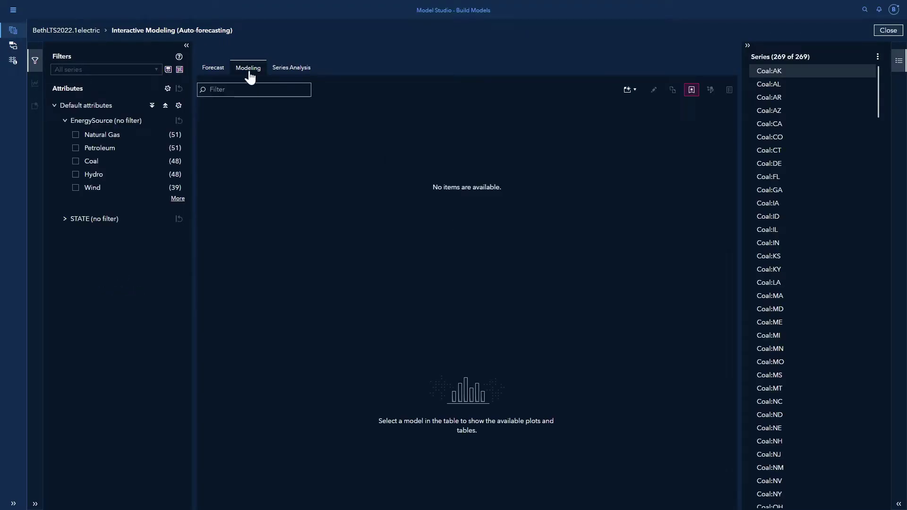
pyautogui.click(216, 70)
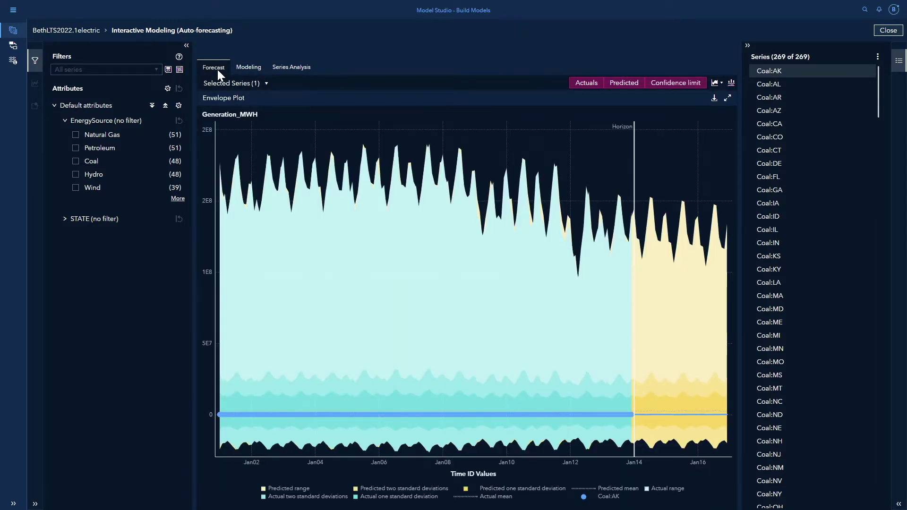
pyautogui.click(721, 85)
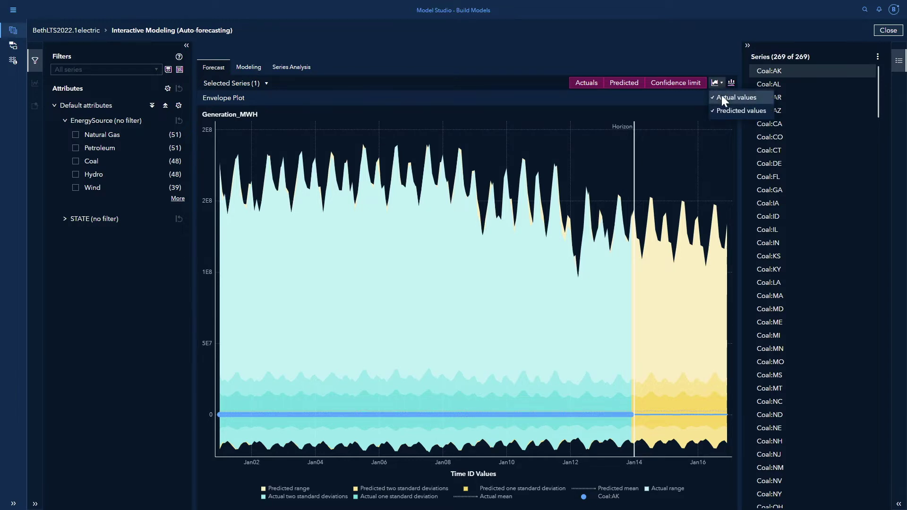
pyautogui.click(721, 96)
pyautogui.click(721, 85)
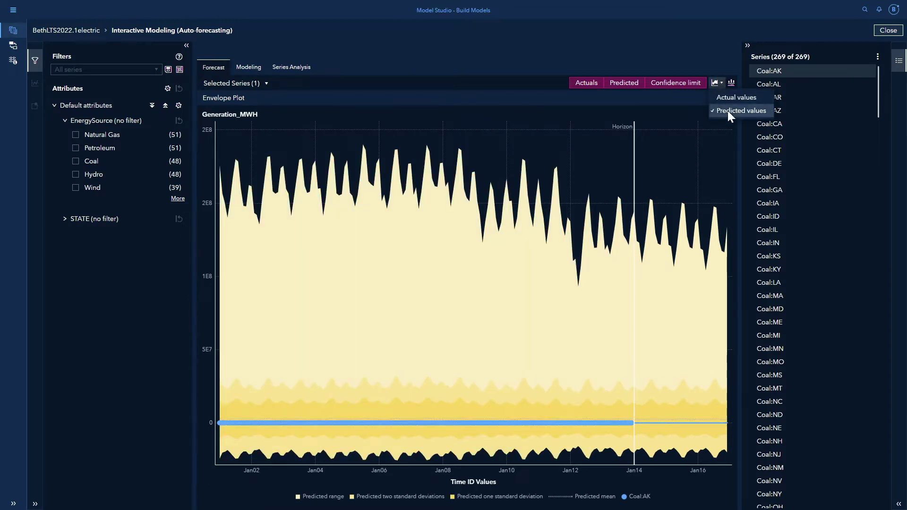
# Switch to the Predicted values series plot and toggle Actuals, Predicted and Confidence limit so all three show
pyautogui.click(727, 110)
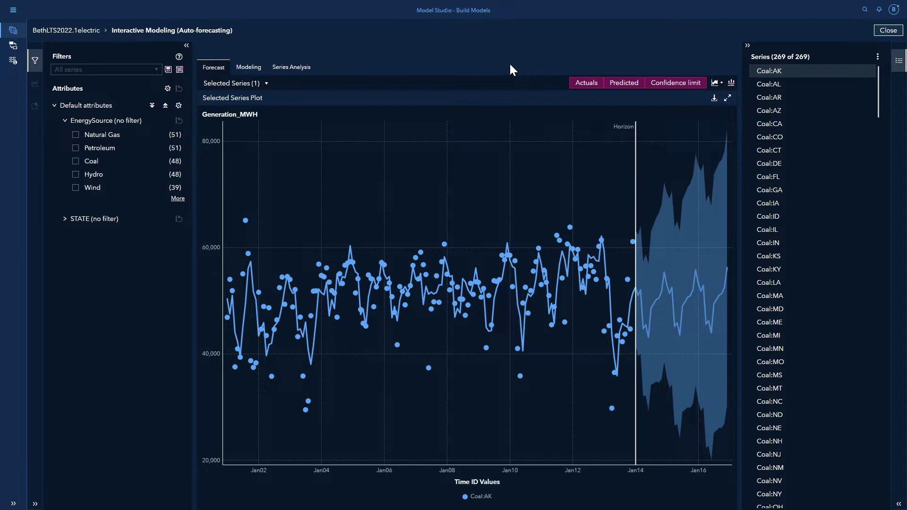
pyautogui.click(590, 87)
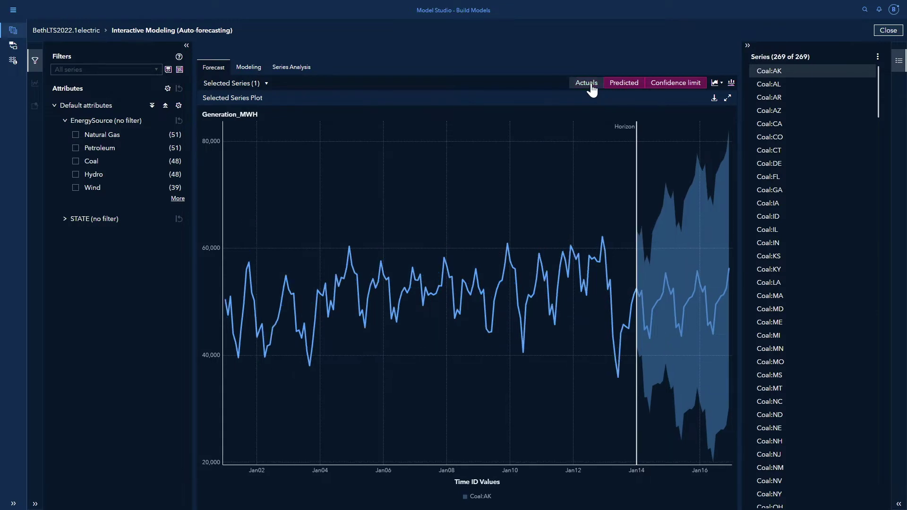
pyautogui.click(623, 84)
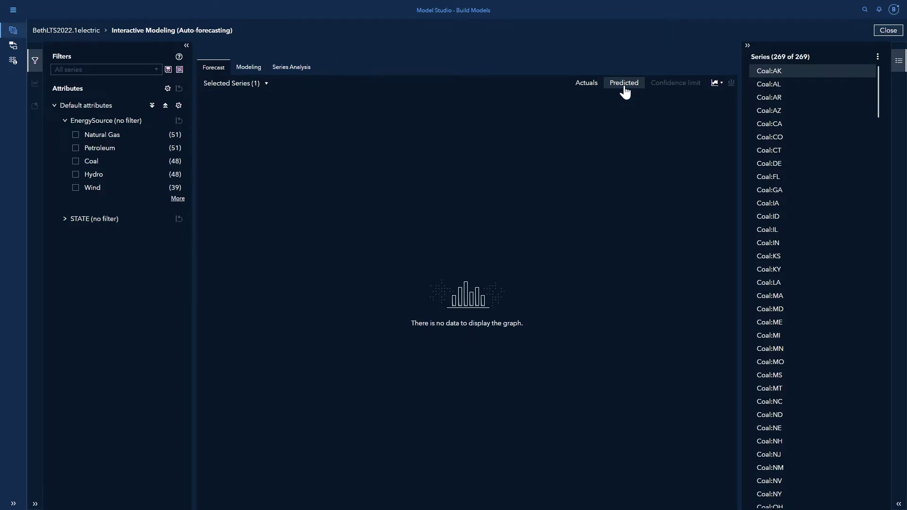
pyautogui.click(623, 84)
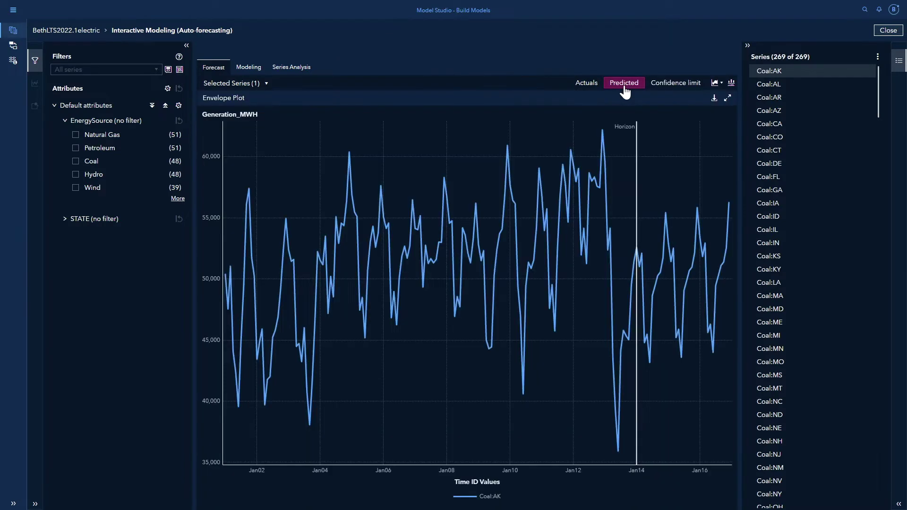
pyautogui.click(674, 87)
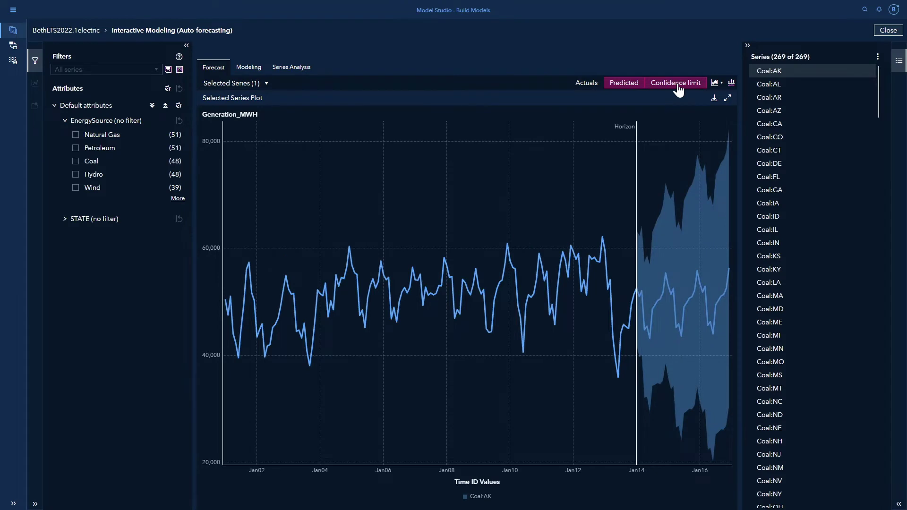
pyautogui.click(586, 86)
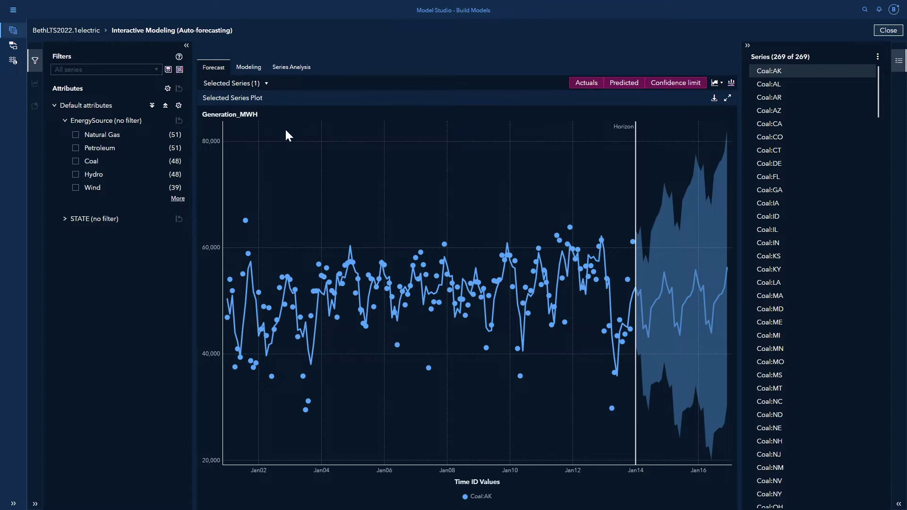
# Filter the series to Wind and CA to view its forecast, then clear both filters
pyautogui.click(75, 189)
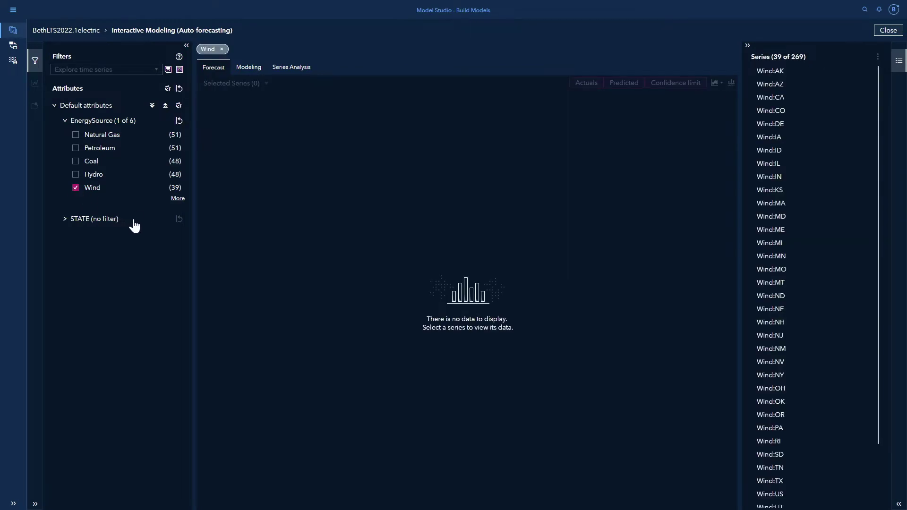
pyautogui.click(66, 219)
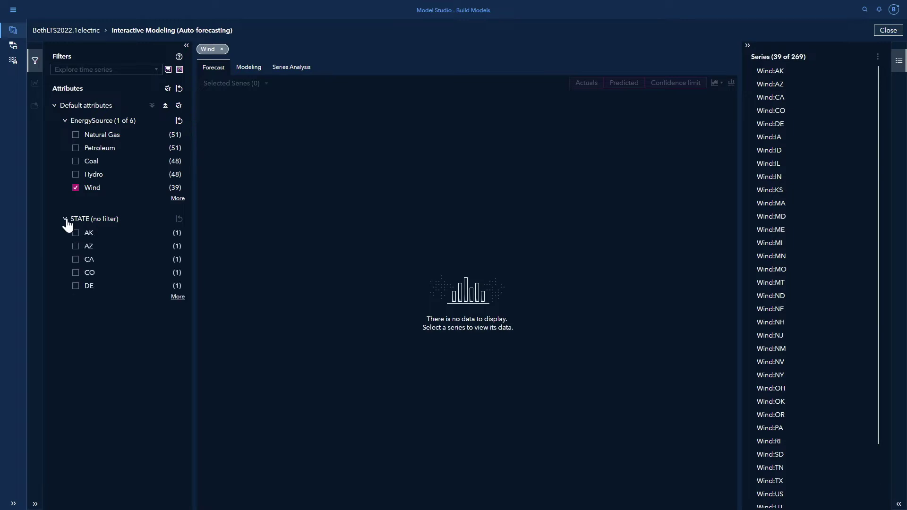
pyautogui.click(76, 260)
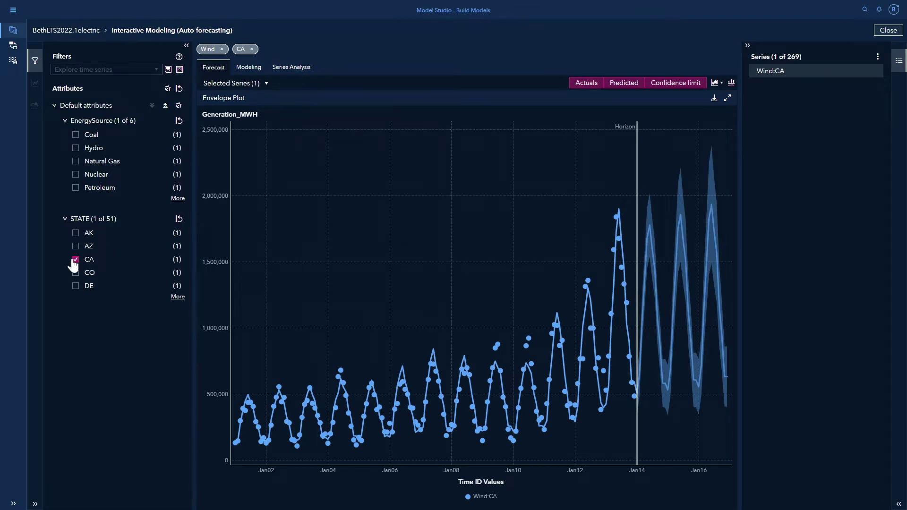
pyautogui.click(75, 259)
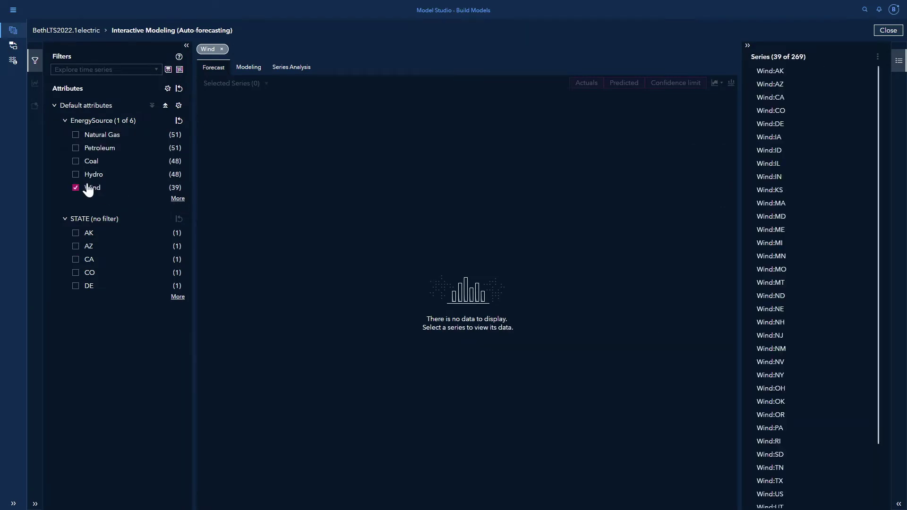
pyautogui.click(75, 189)
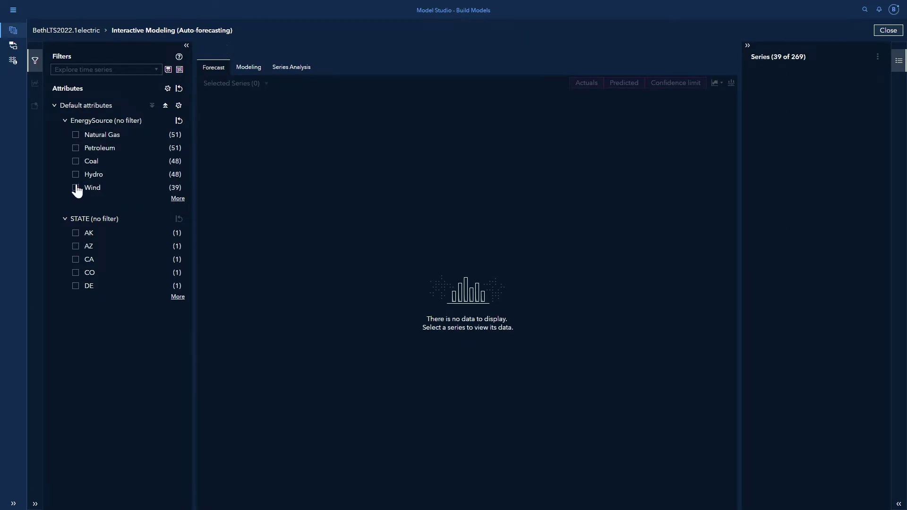
# Filter to Natural Gas, compare the PA, OR and OK forecasts, and settle on Natural Gas:PA
pyautogui.click(76, 135)
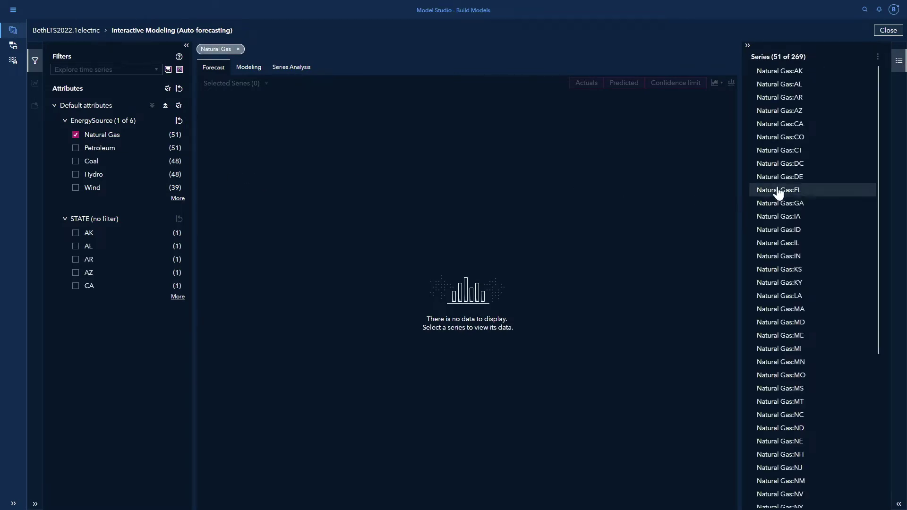
pyautogui.moveTo(879, 120); pyautogui.dragTo(893, 205)
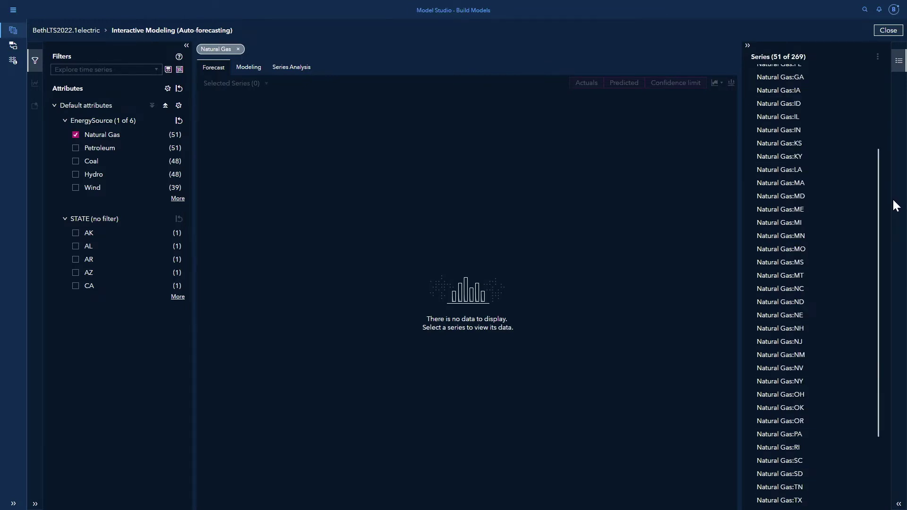
pyautogui.click(796, 442)
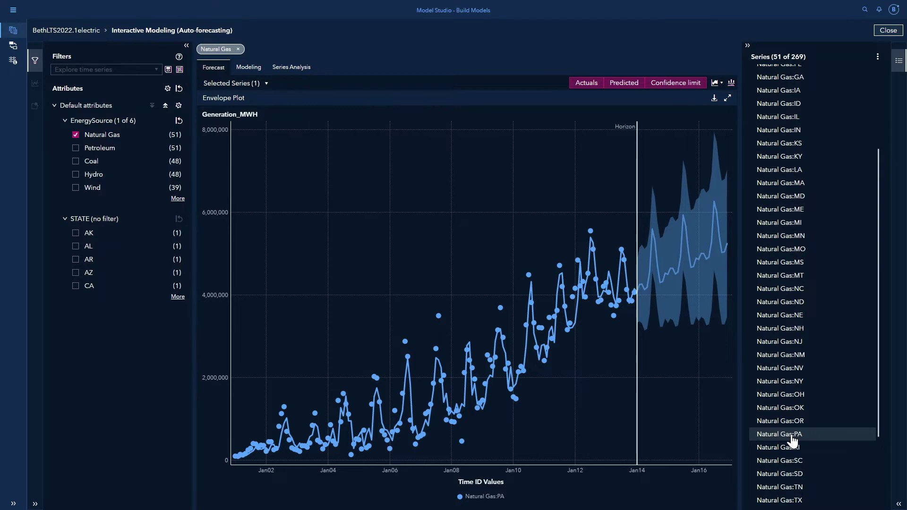
pyautogui.click(795, 427)
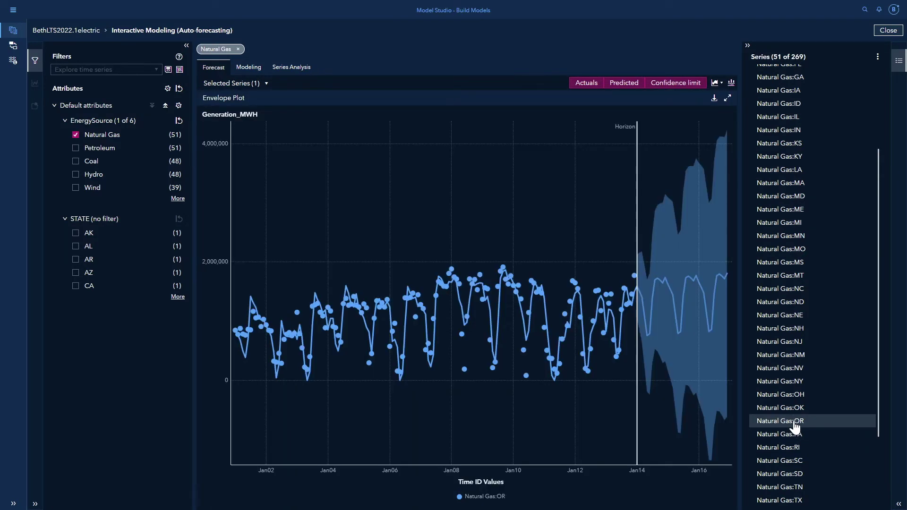
pyautogui.click(796, 415)
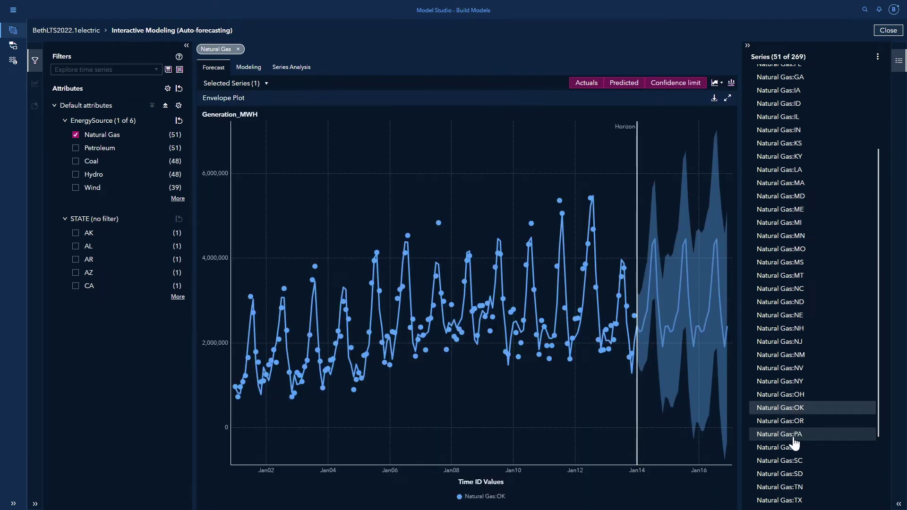
pyautogui.click(794, 437)
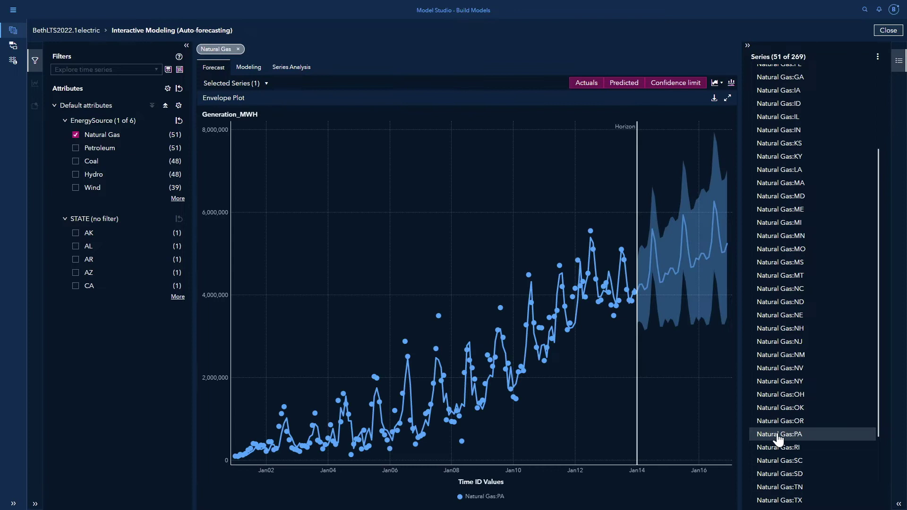
pyautogui.click(248, 67)
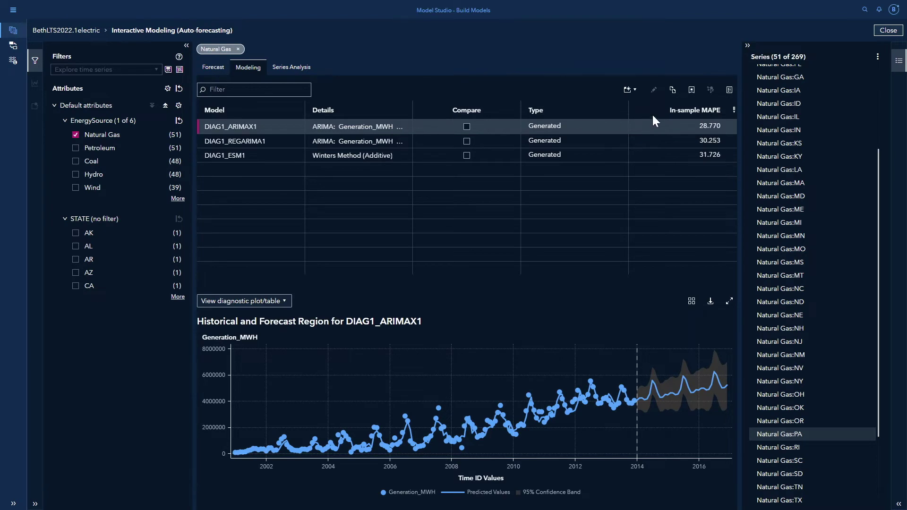
pyautogui.click(728, 91)
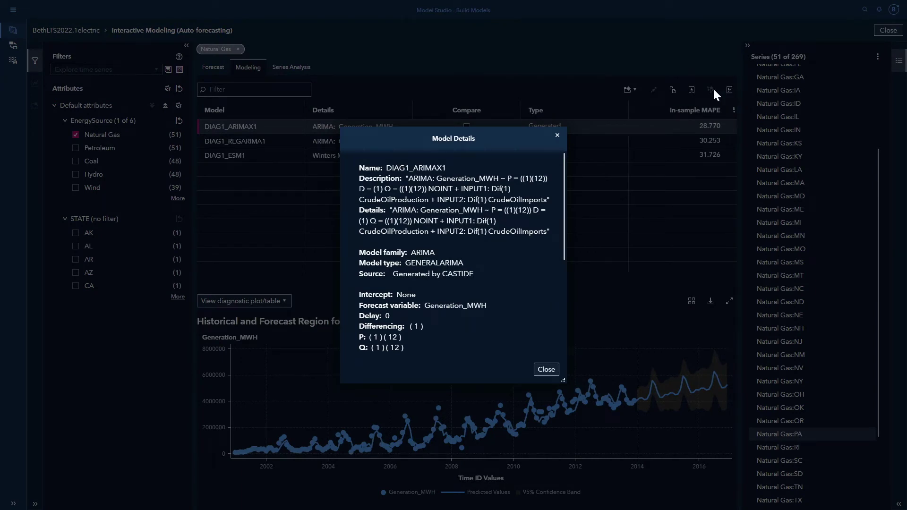
# Compare the DIAG1_REGARIMA1 and DIAG1_ESM1 forecasts, then return to DIAG1_ARIMAX1
pyautogui.click(546, 370)
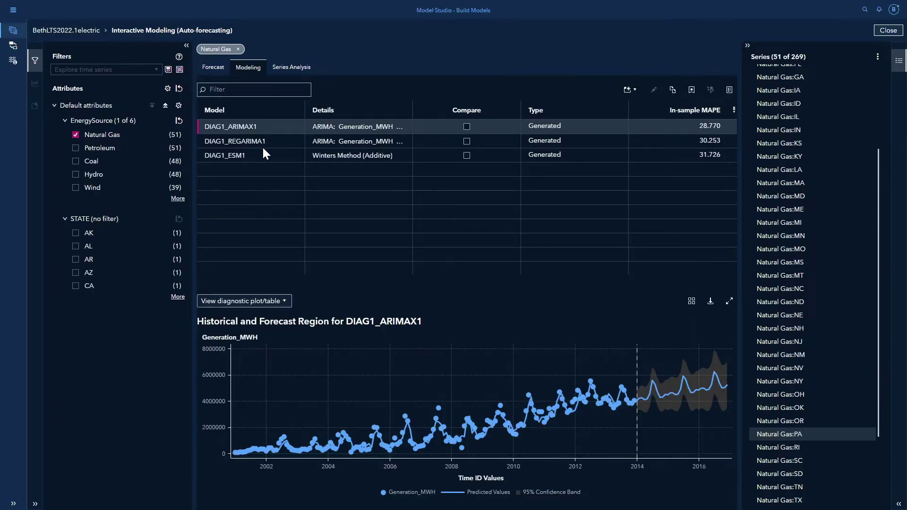
pyautogui.click(223, 139)
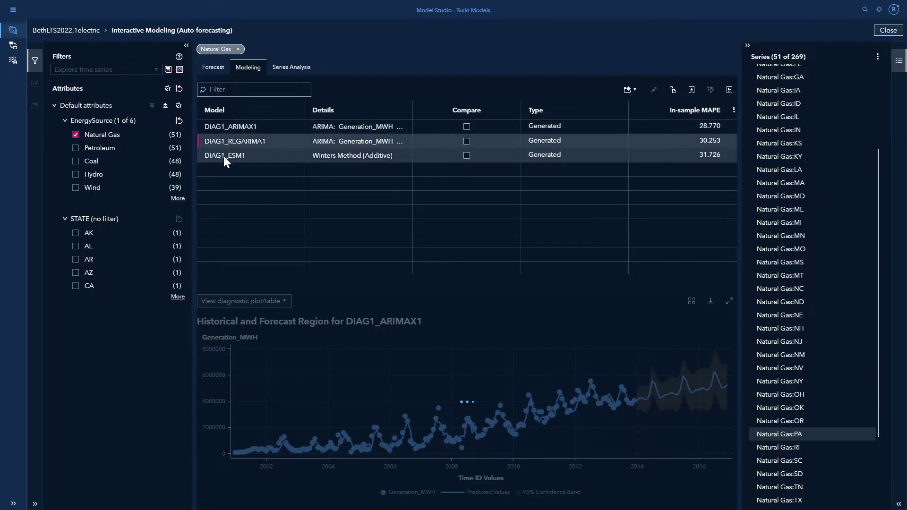
pyautogui.click(222, 156)
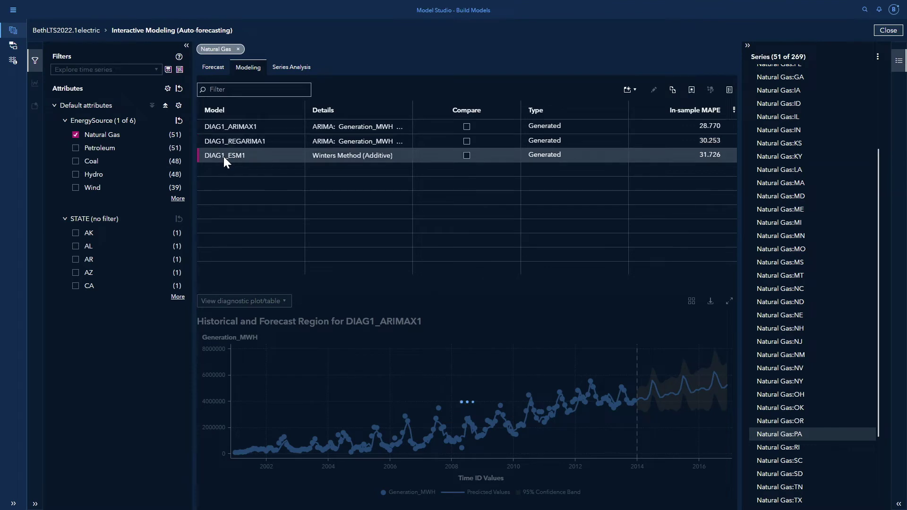
pyautogui.click(248, 125)
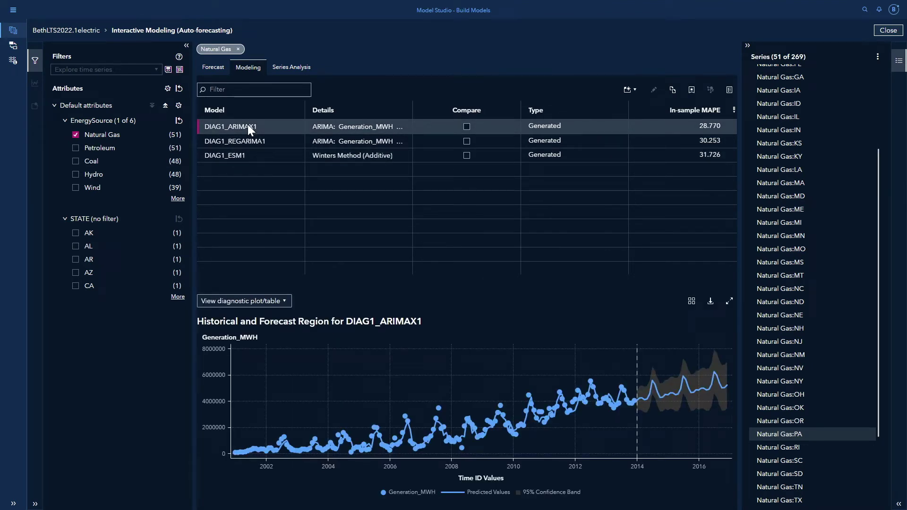
# Plot DIAG1_ARIMAX1's forecast region only, then its historical region only
pyautogui.click(286, 304)
pyautogui.moveTo(285, 317)
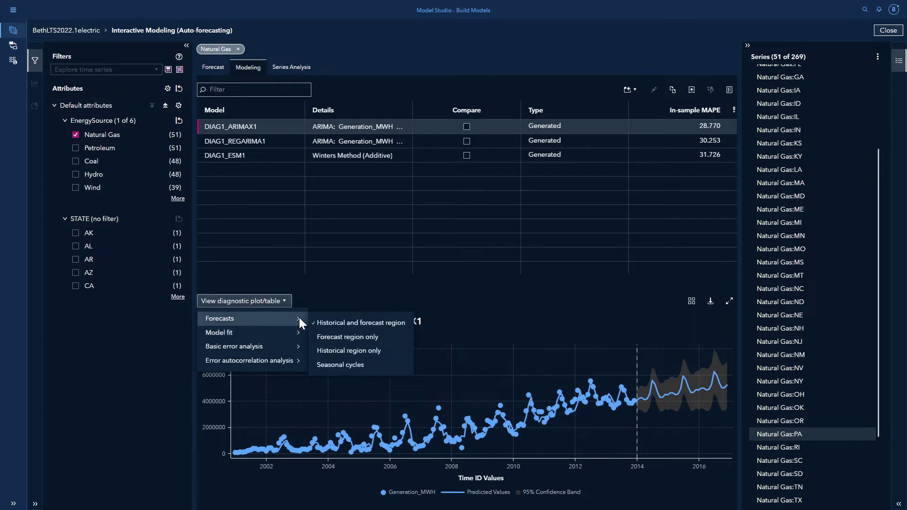
pyautogui.click(340, 338)
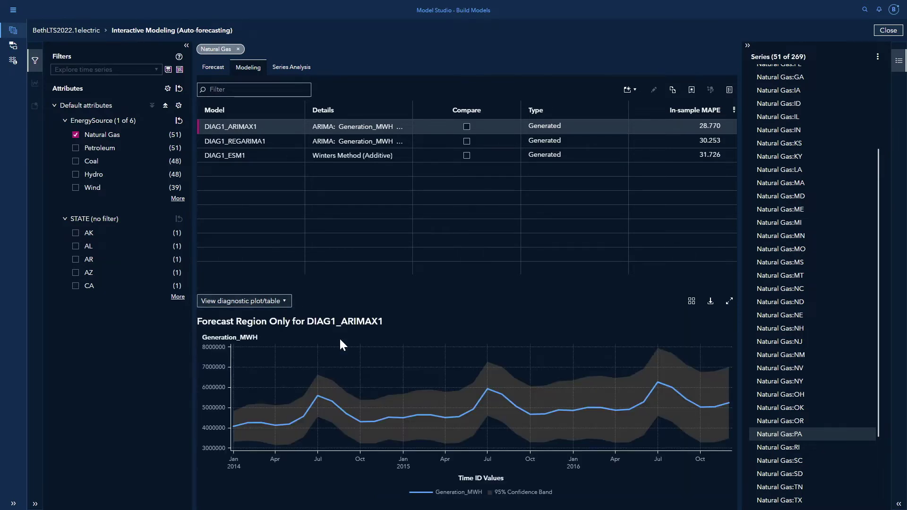
pyautogui.click(286, 302)
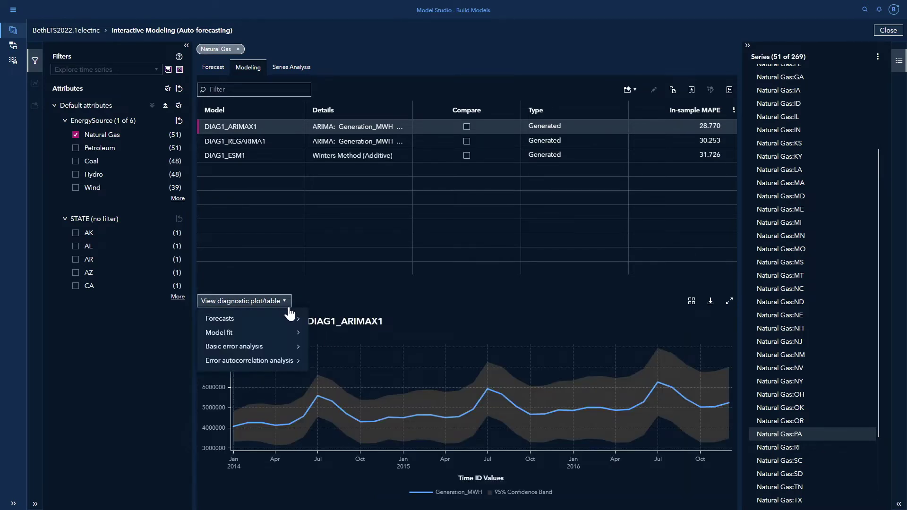
pyautogui.moveTo(297, 320)
pyautogui.click(331, 350)
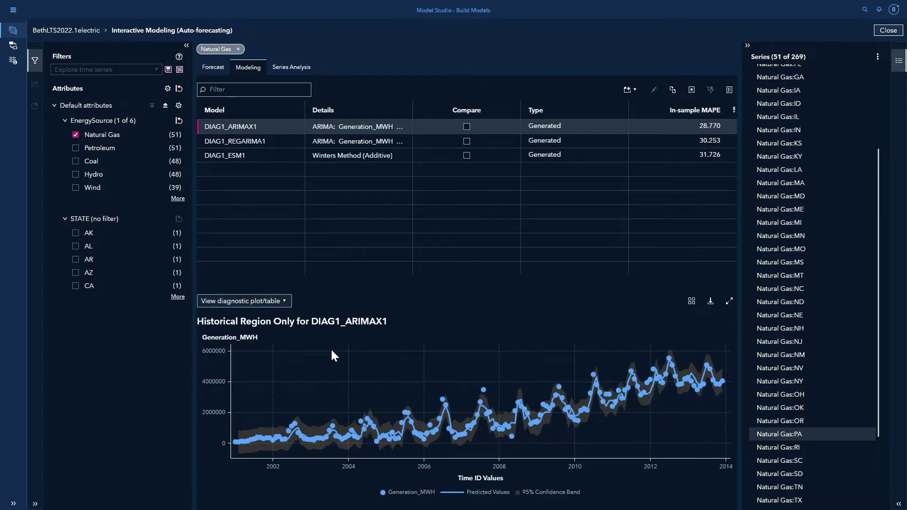
# Show the Seasonal Cycles plot for DIAG1_ARIMAX1, enlarge it, then close the enlarged view
pyautogui.click(286, 302)
pyautogui.moveTo(294, 318)
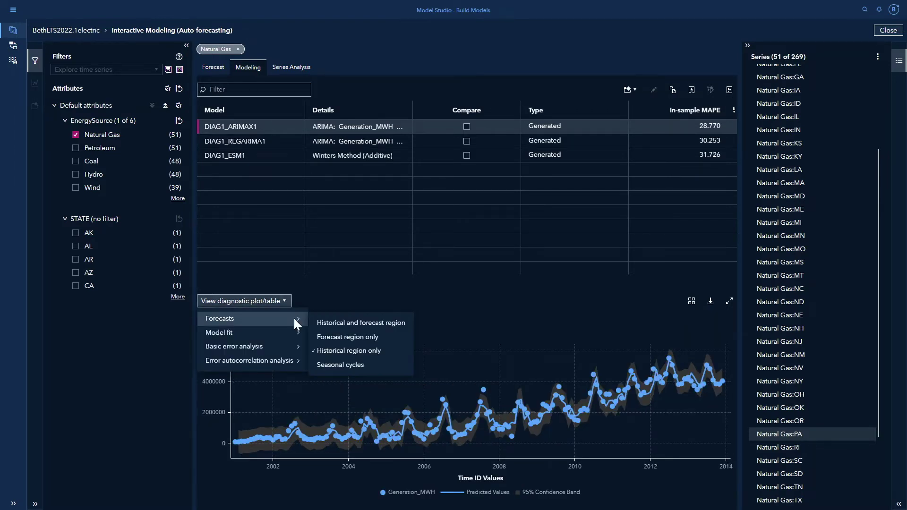
pyautogui.click(337, 371)
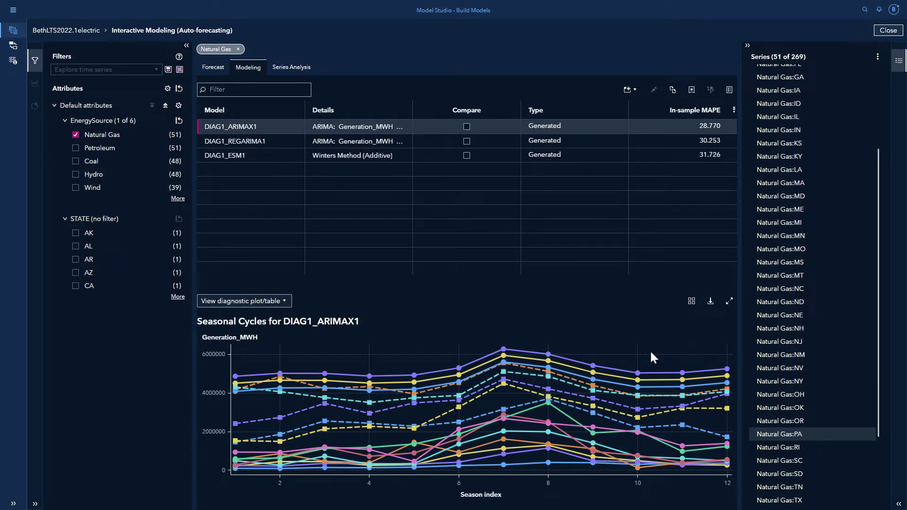
pyautogui.click(729, 303)
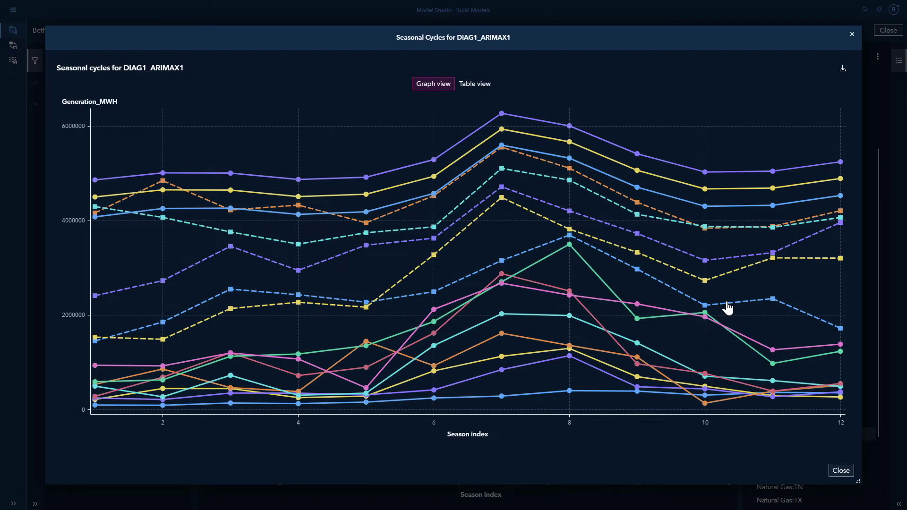
pyautogui.click(851, 37)
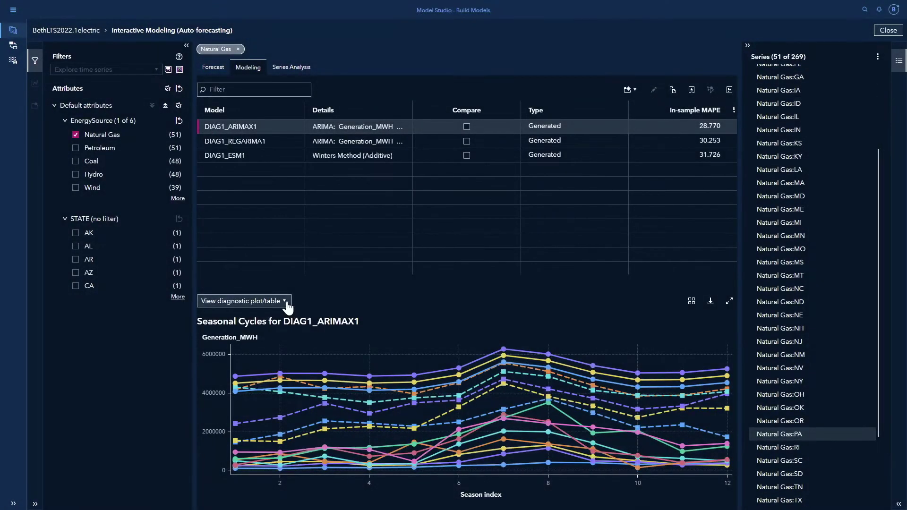
# Show DIAG1_ARIMAX1's Parameter Estimates, widen the value and standard error columns, and scroll across
pyautogui.click(286, 304)
pyautogui.moveTo(276, 336)
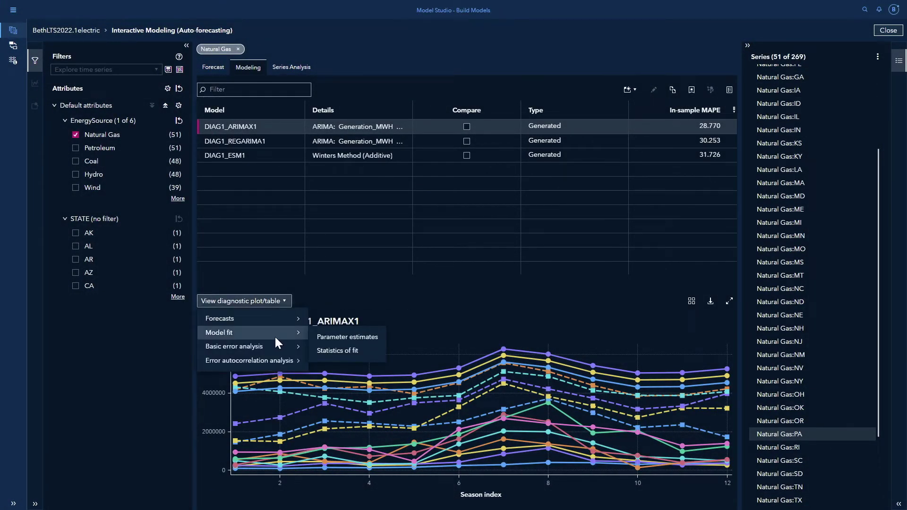
pyautogui.click(329, 338)
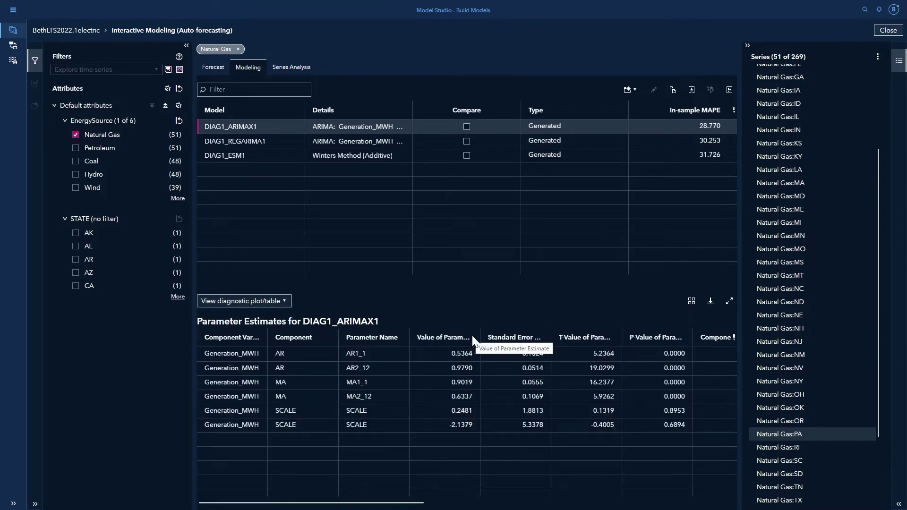
pyautogui.moveTo(497, 338); pyautogui.dragTo(516, 330)
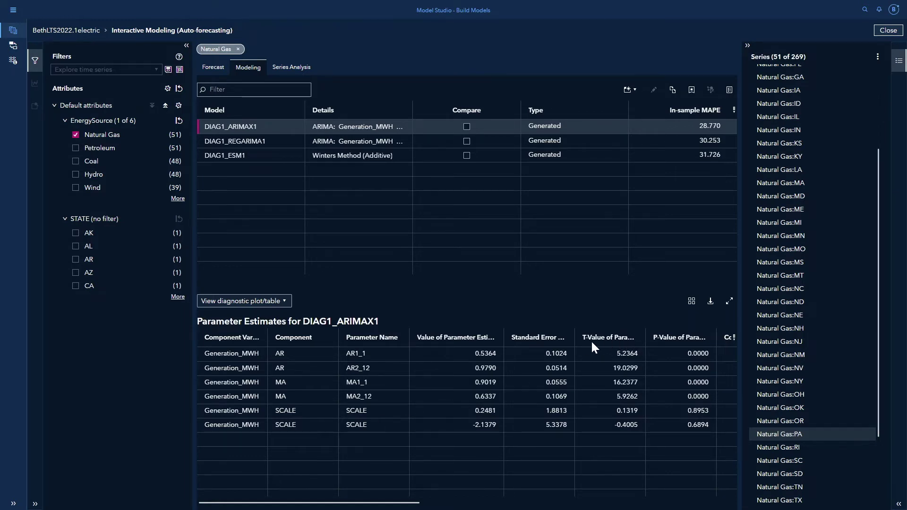
pyautogui.moveTo(575, 338); pyautogui.dragTo(617, 337)
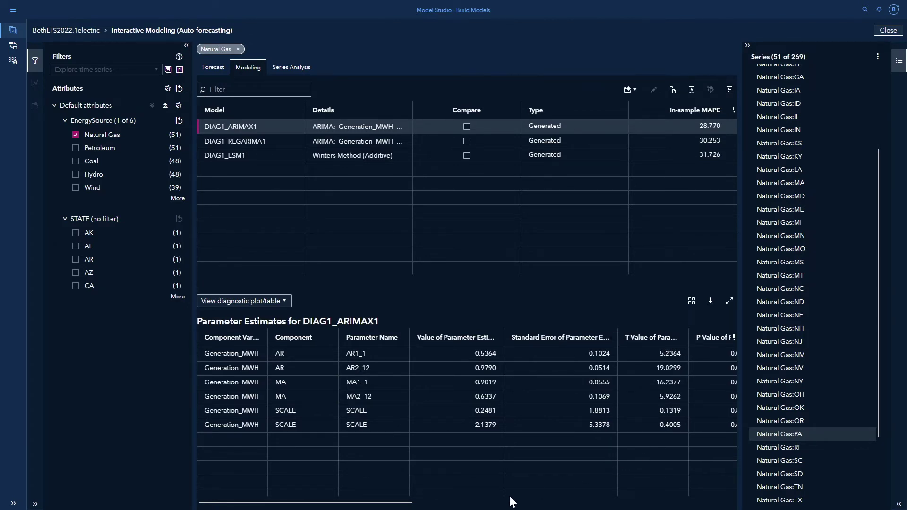
pyautogui.moveTo(406, 503); pyautogui.dragTo(627, 506)
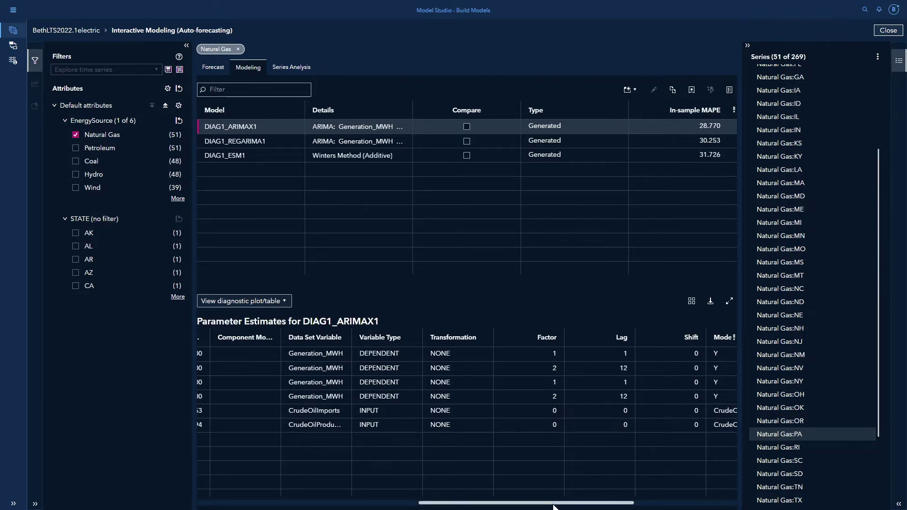
pyautogui.moveTo(559, 503); pyautogui.dragTo(671, 468)
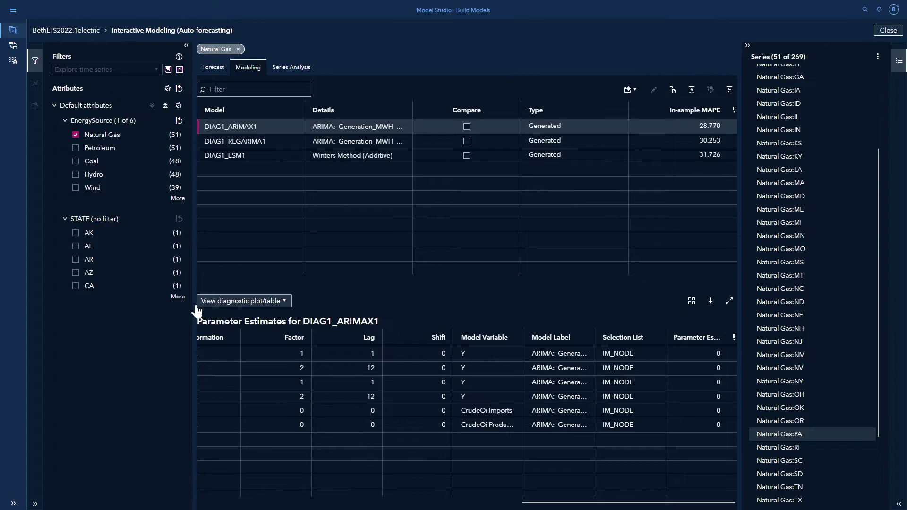
# Show DIAG1_ARIMAX1's Statistics of Fit table and scroll across its measures, including AIC 3,992.5004
pyautogui.click(284, 303)
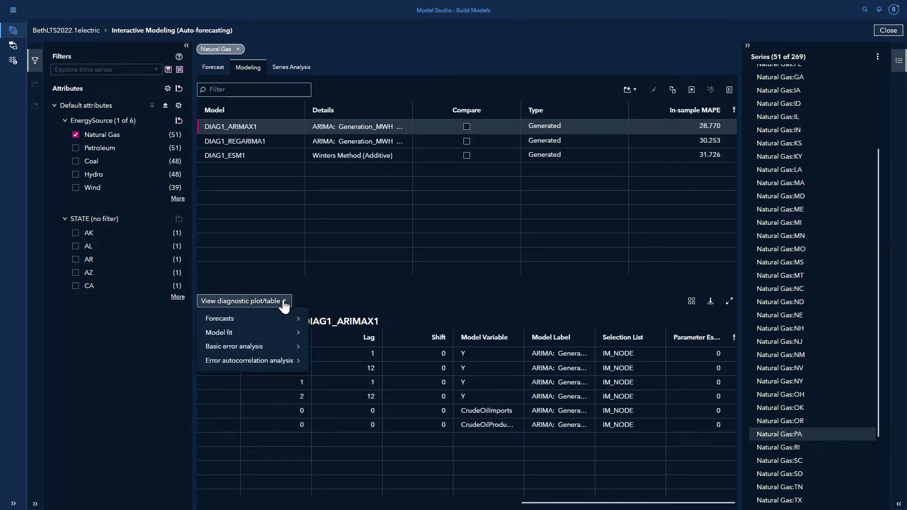
pyautogui.moveTo(271, 335)
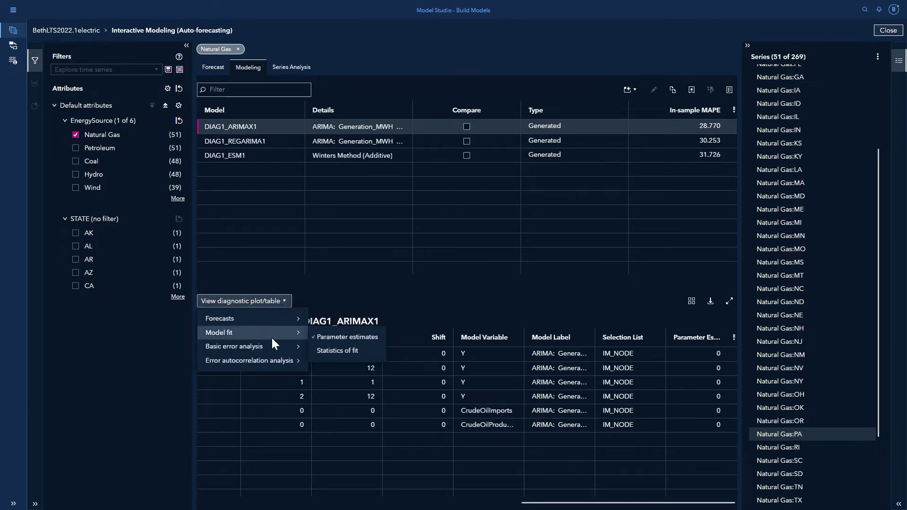
pyautogui.click(326, 352)
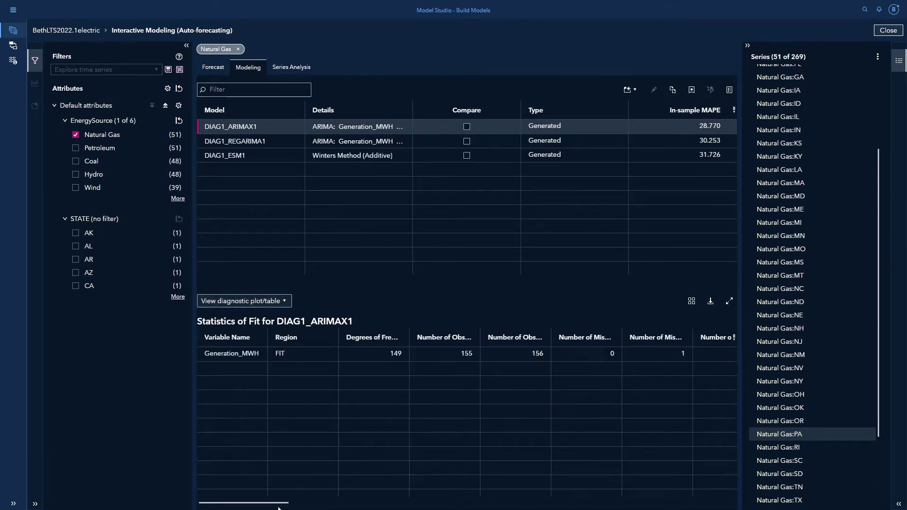
pyautogui.moveTo(281, 504); pyautogui.dragTo(336, 504)
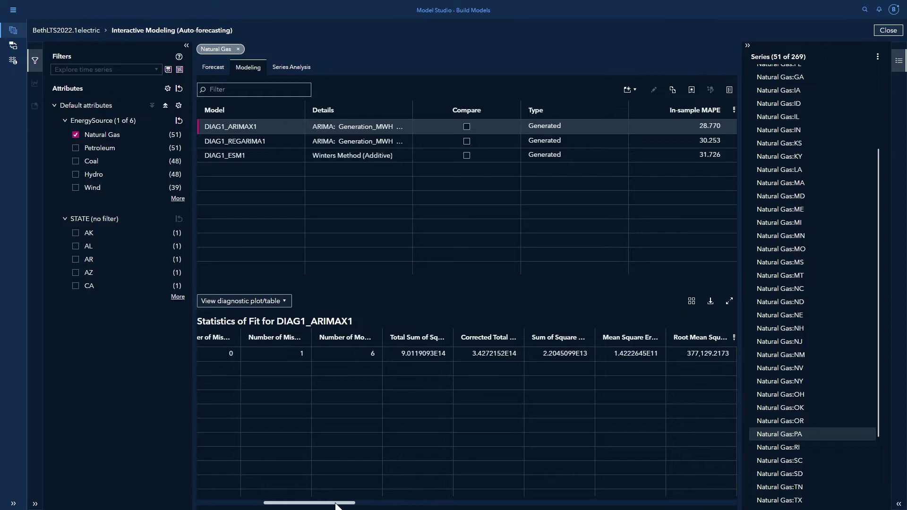
pyautogui.moveTo(336, 505); pyautogui.dragTo(443, 508)
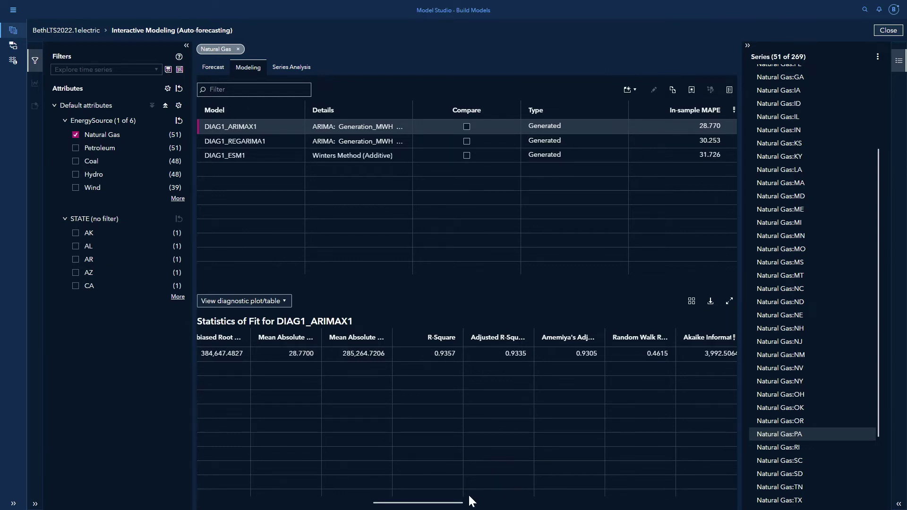
pyautogui.moveTo(455, 502); pyautogui.dragTo(518, 503)
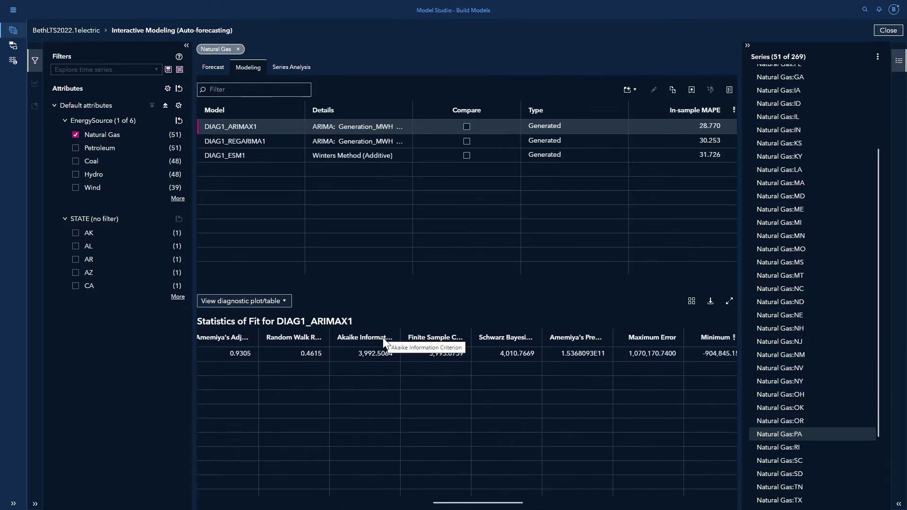
pyautogui.moveTo(479, 503); pyautogui.dragTo(703, 503)
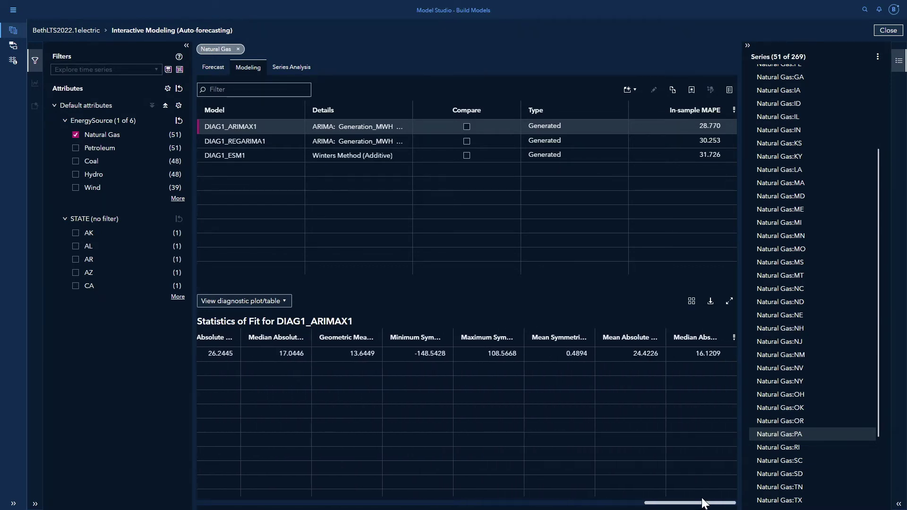
# Plot DIAG1_ARIMAX1's prediction errors
pyautogui.click(285, 302)
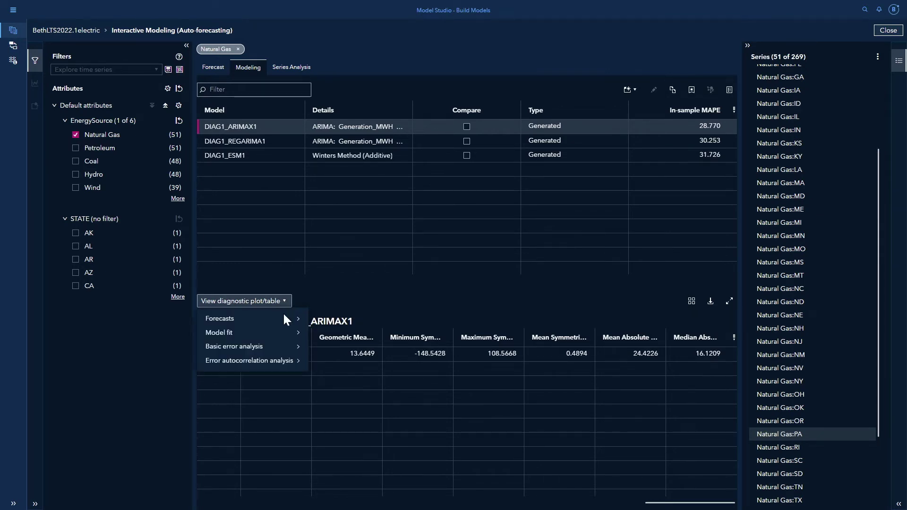
pyautogui.moveTo(275, 348)
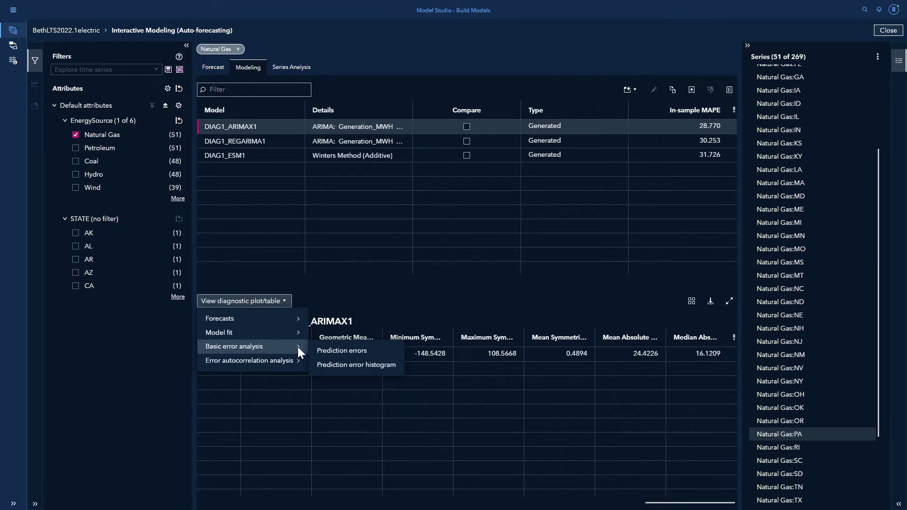
pyautogui.click(331, 350)
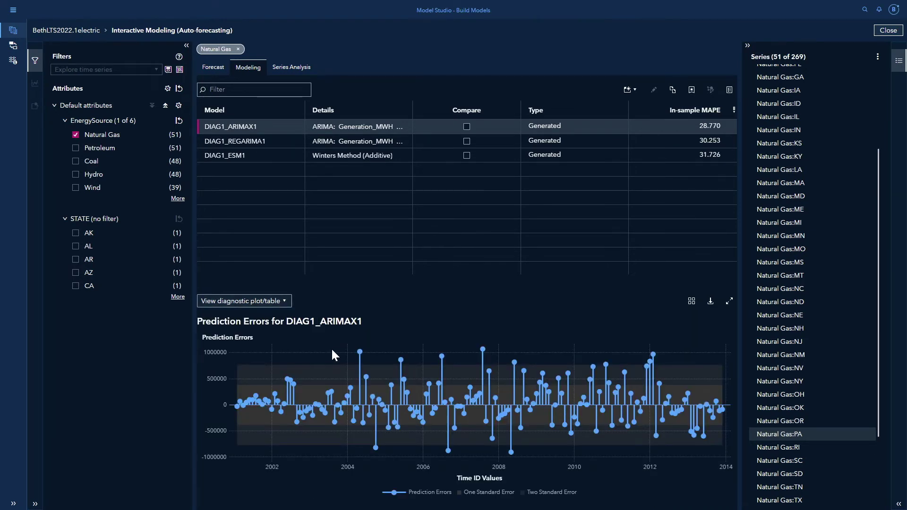
# Show the Prediction Error Histogram, then bring up the Error autocorrelation analysis submenu
pyautogui.click(289, 302)
pyautogui.moveTo(290, 349)
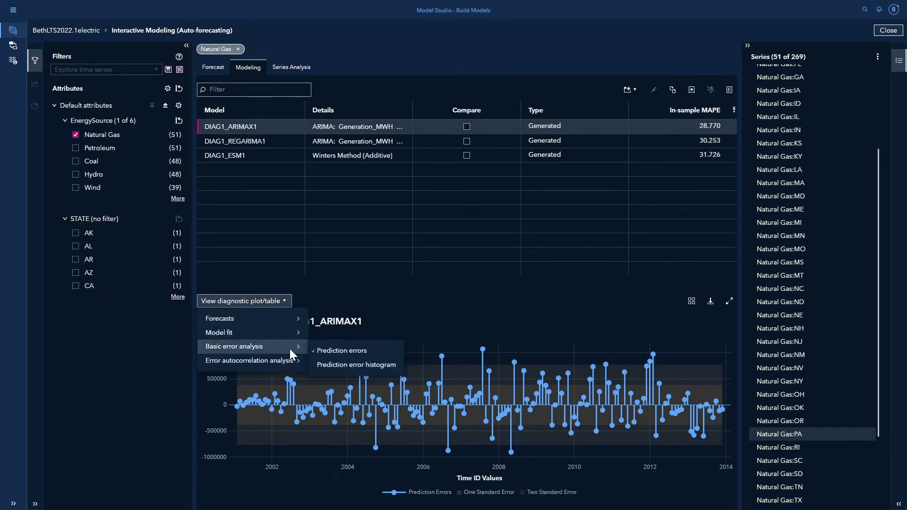
pyautogui.click(330, 364)
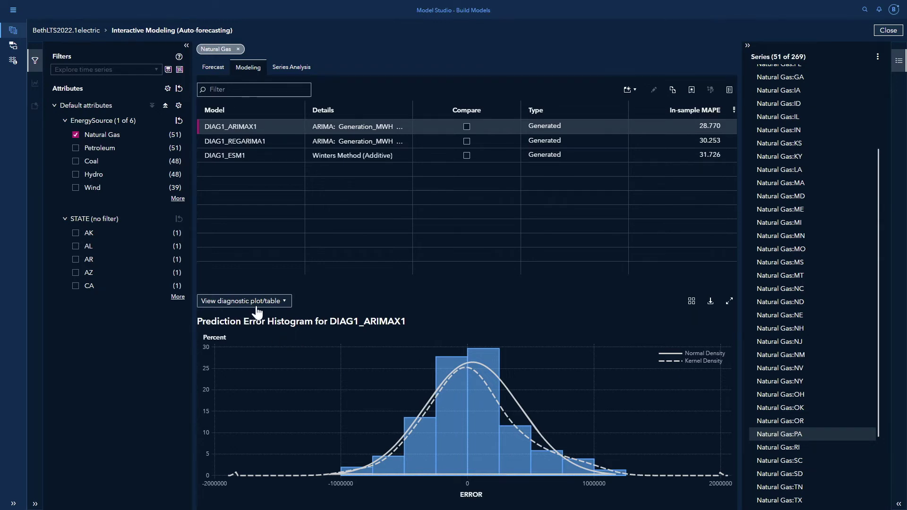
pyautogui.click(284, 302)
pyautogui.moveTo(288, 367)
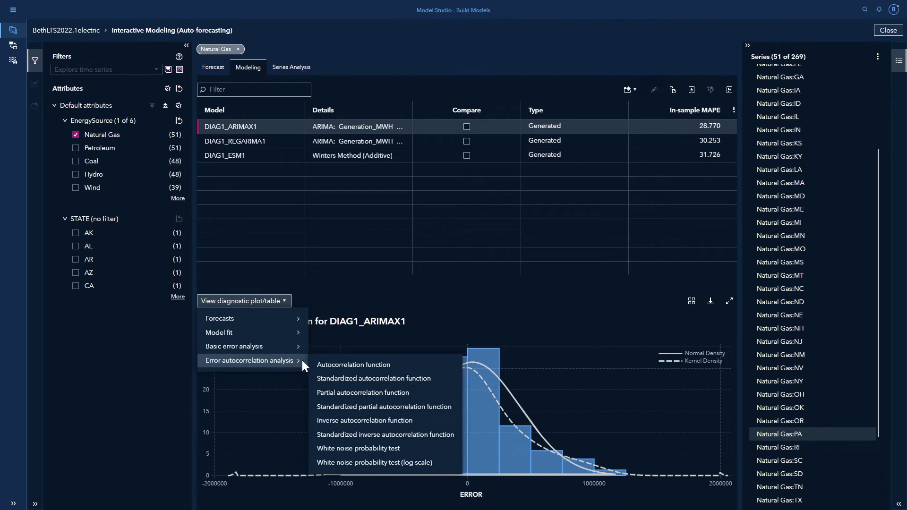
# View the prediction error ACF, PACF and Standardized ACF plots in turn
pyautogui.click(333, 366)
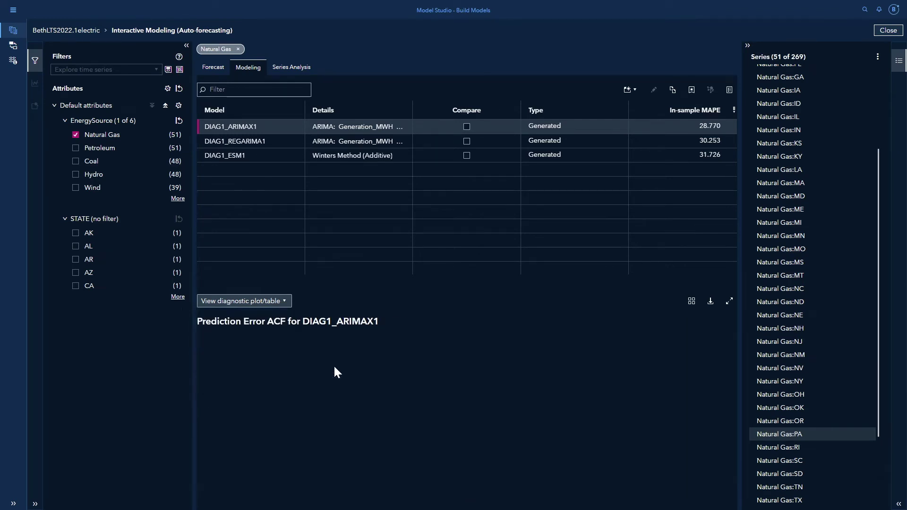
pyautogui.click(285, 303)
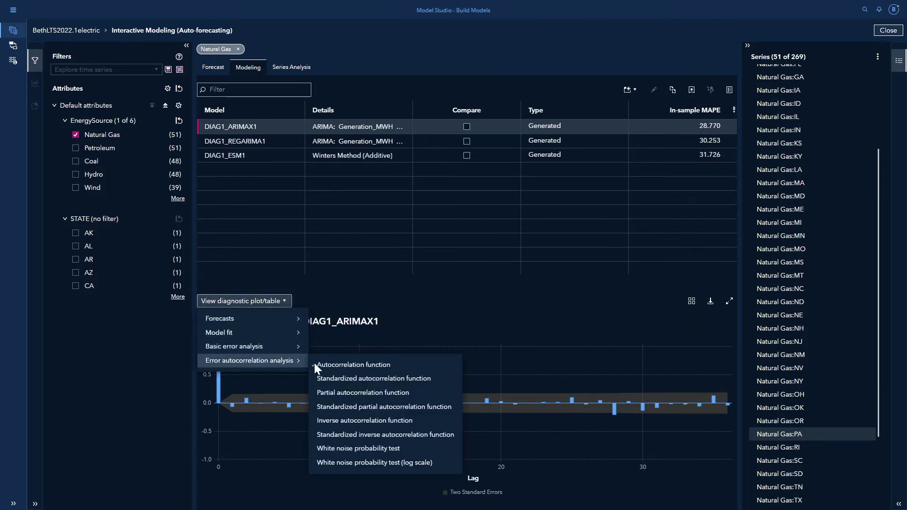
pyautogui.click(339, 391)
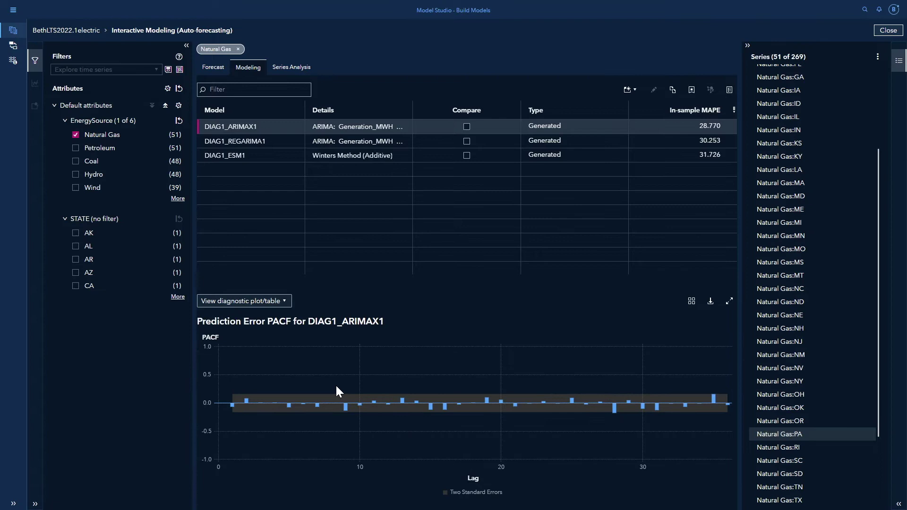
pyautogui.click(285, 303)
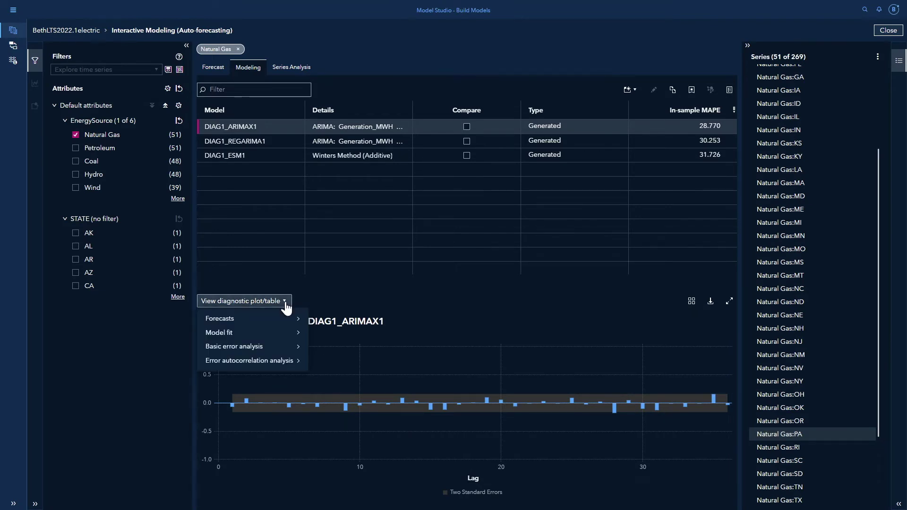
pyautogui.moveTo(299, 362)
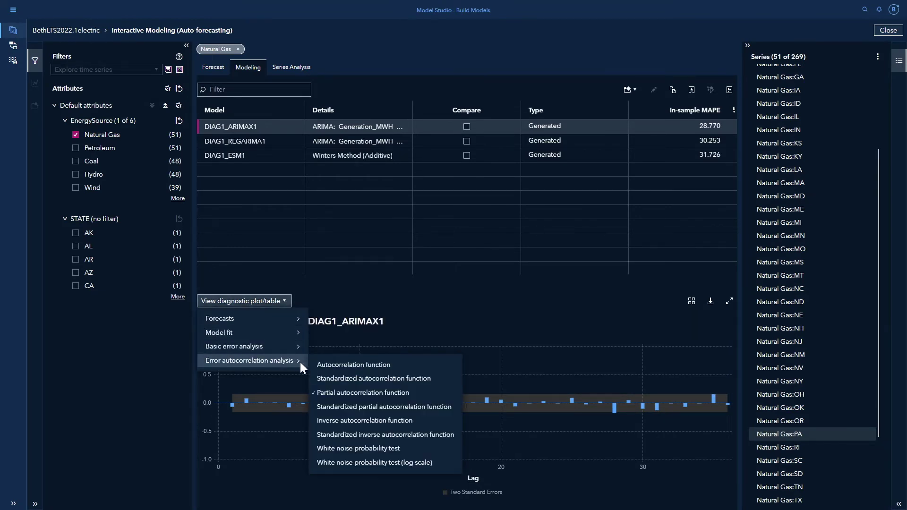
pyautogui.click(324, 378)
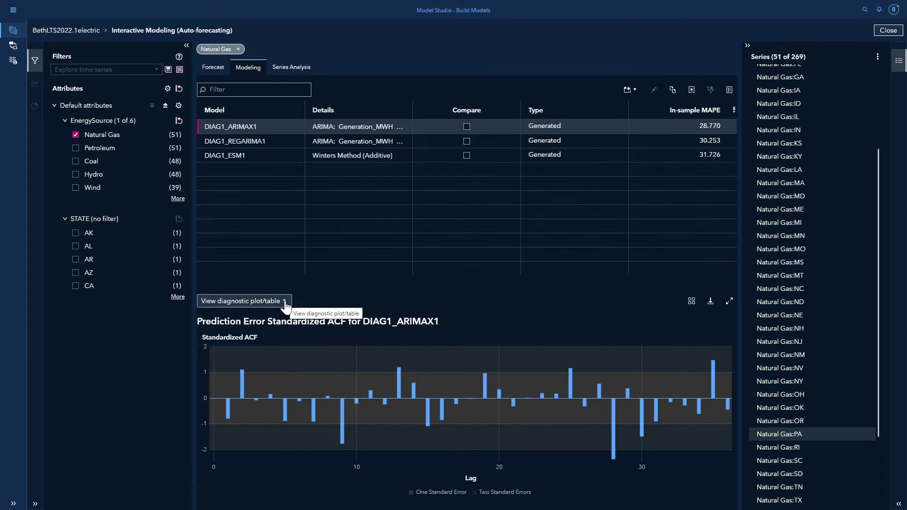
# View the error IACF plot, then the White Noise Probability Test (Log Scale)
pyautogui.click(286, 304)
pyautogui.moveTo(293, 362)
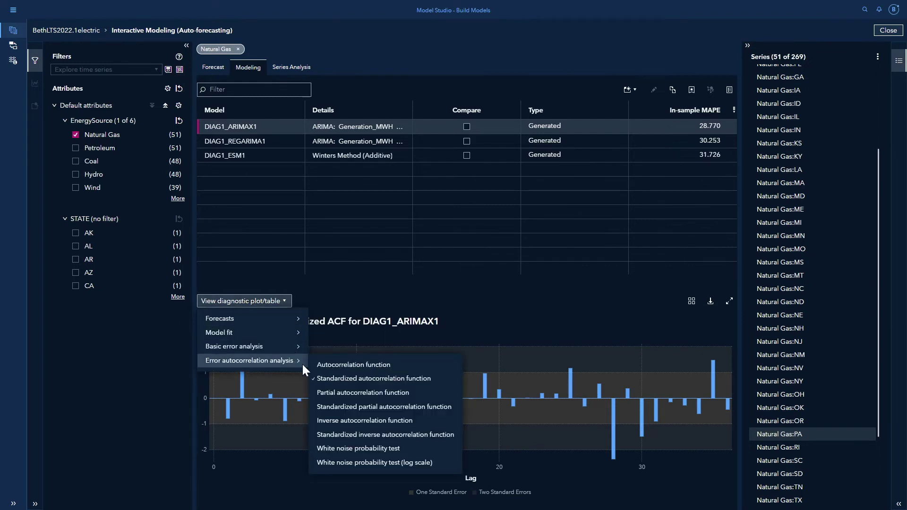
pyautogui.click(346, 420)
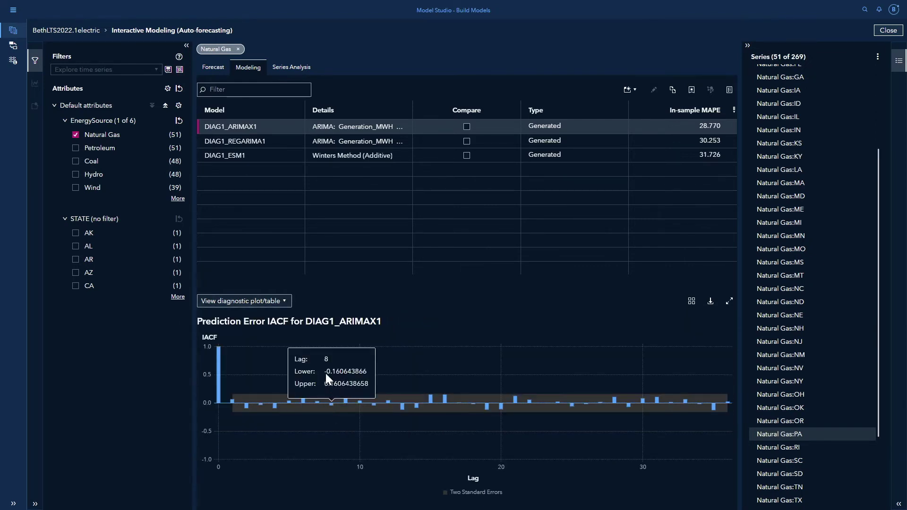
pyautogui.click(284, 303)
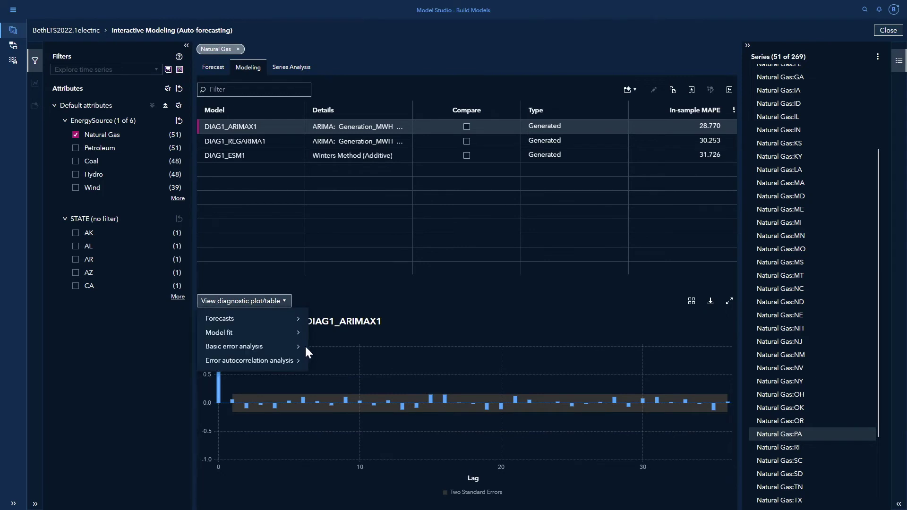
pyautogui.moveTo(299, 361)
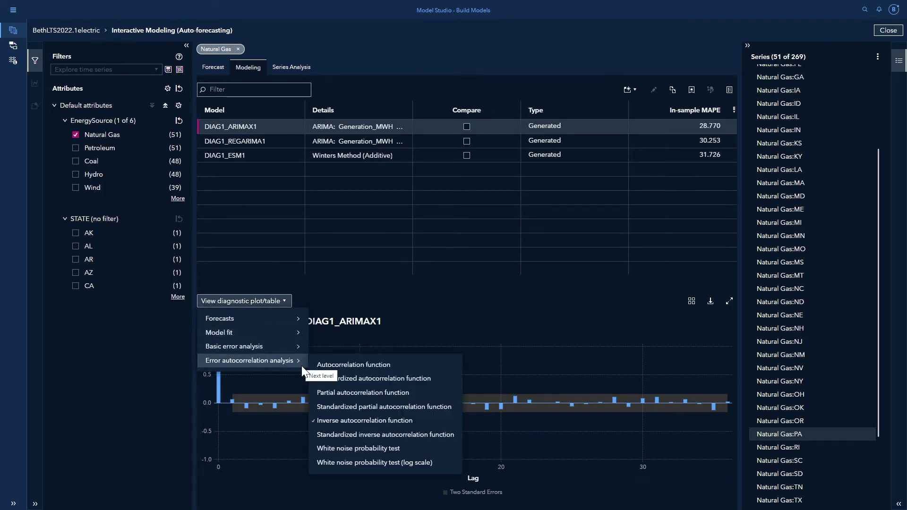
pyautogui.click(363, 466)
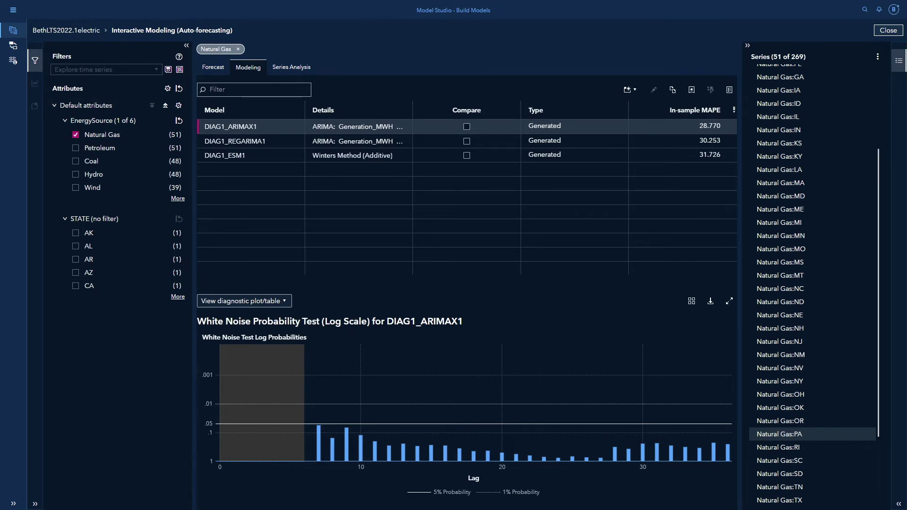
# Copy DIAG1_ARIMAX1 as 'BethsCustomModel' with Intercept checked, save, and dismiss the duplicate-name error
pyautogui.rightClick(259, 127)
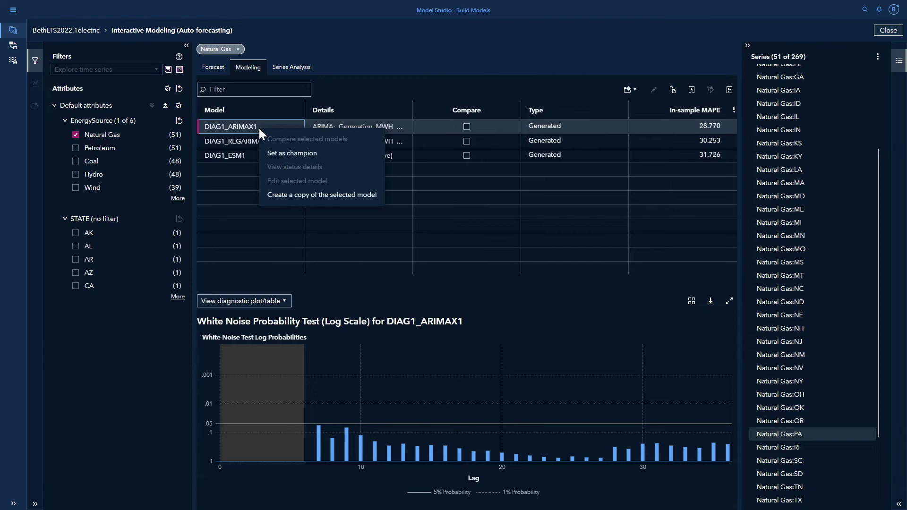
pyautogui.click(289, 196)
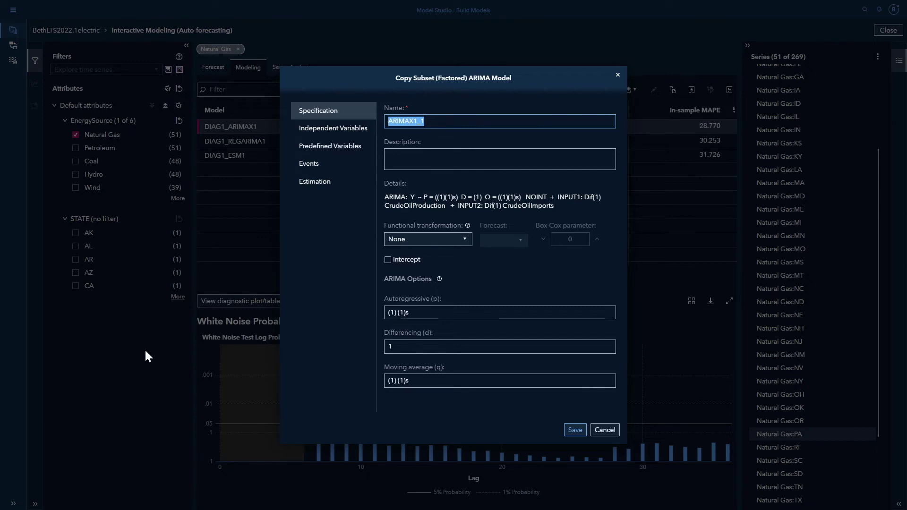
pyautogui.write('Beths')
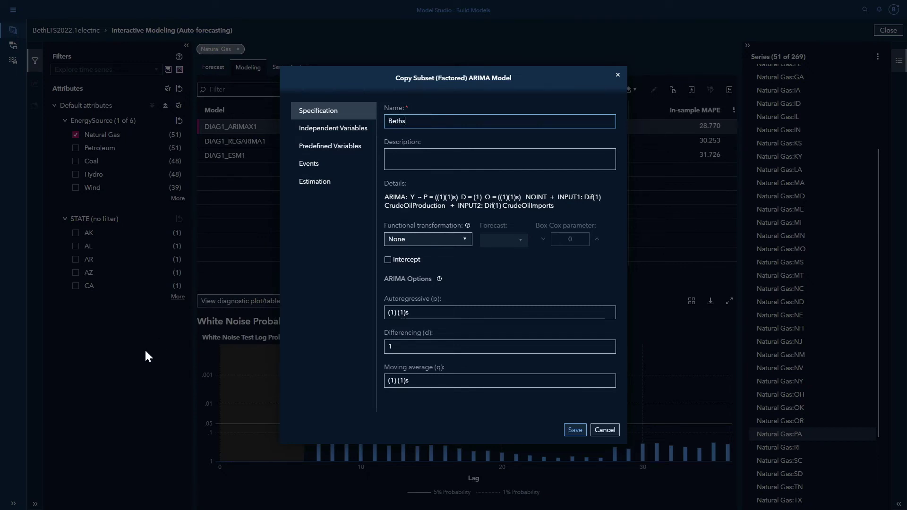
pyautogui.write('Custome')
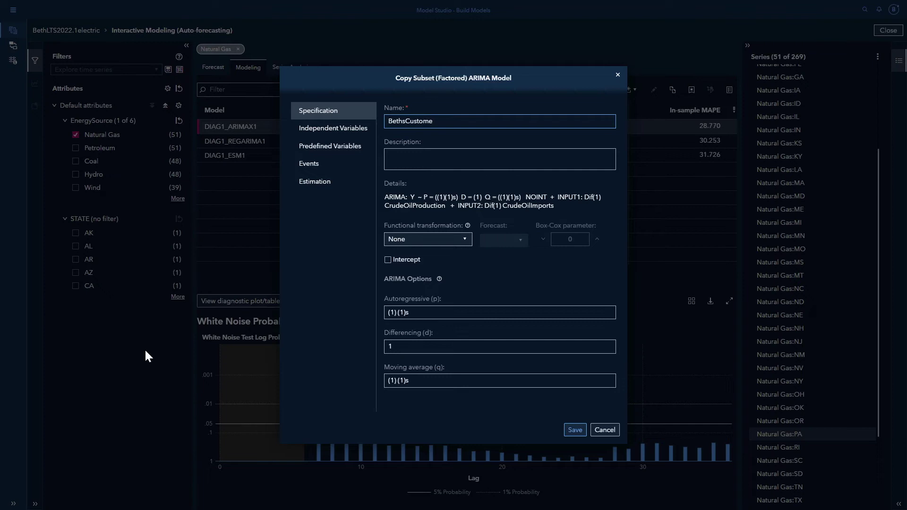
pyautogui.press('BackSpace')
pyautogui.write('Model')
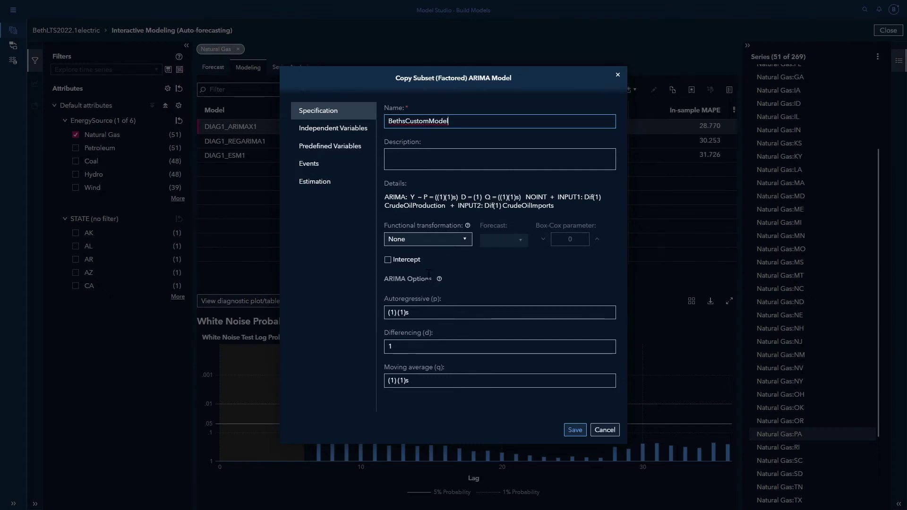
pyautogui.click(389, 263)
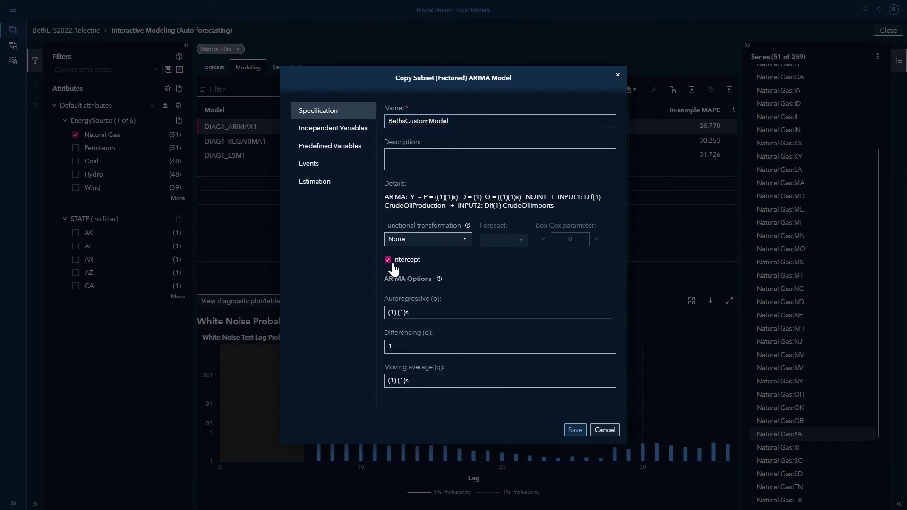
pyautogui.click(575, 431)
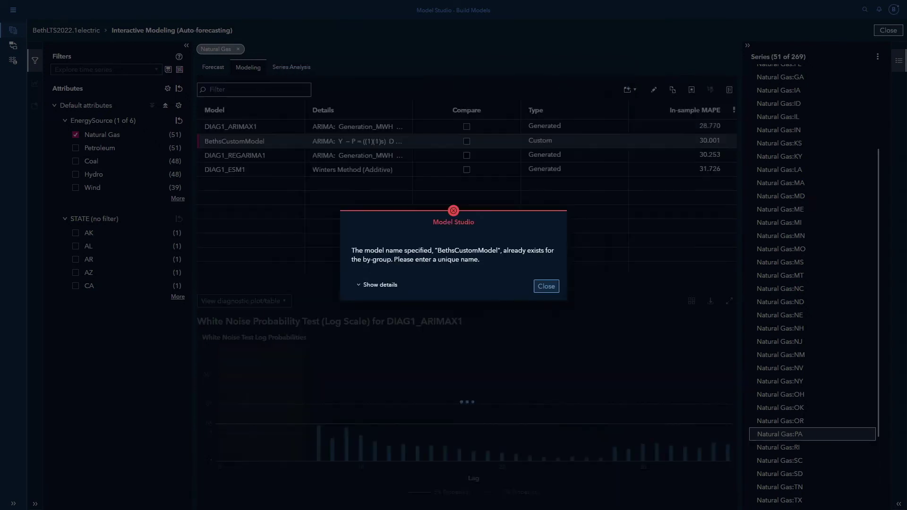
pyautogui.click(548, 289)
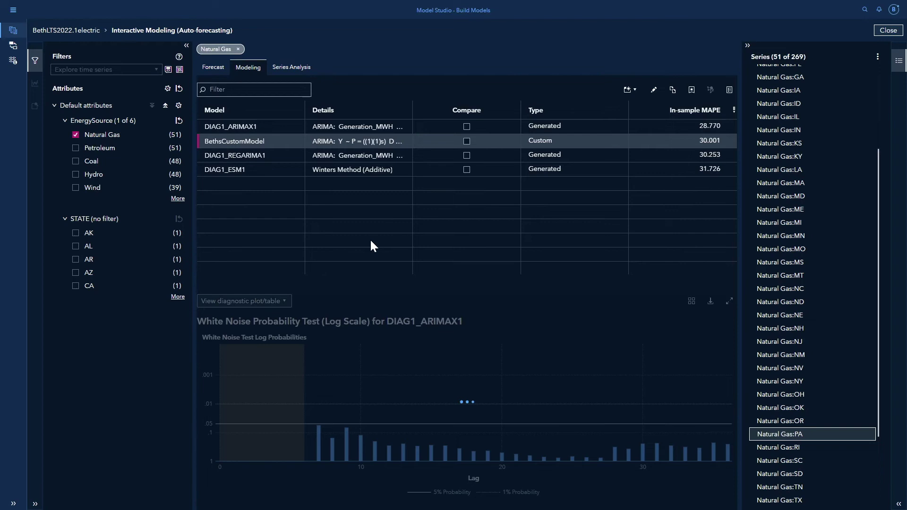
# Rename the custom model to BethsCustomModel622 and save it
pyautogui.rightClick(293, 141)
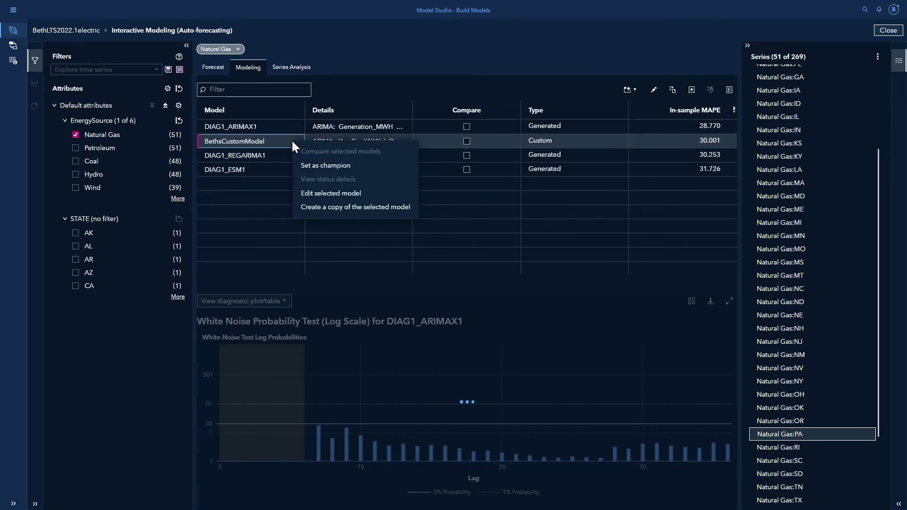
pyautogui.click(316, 194)
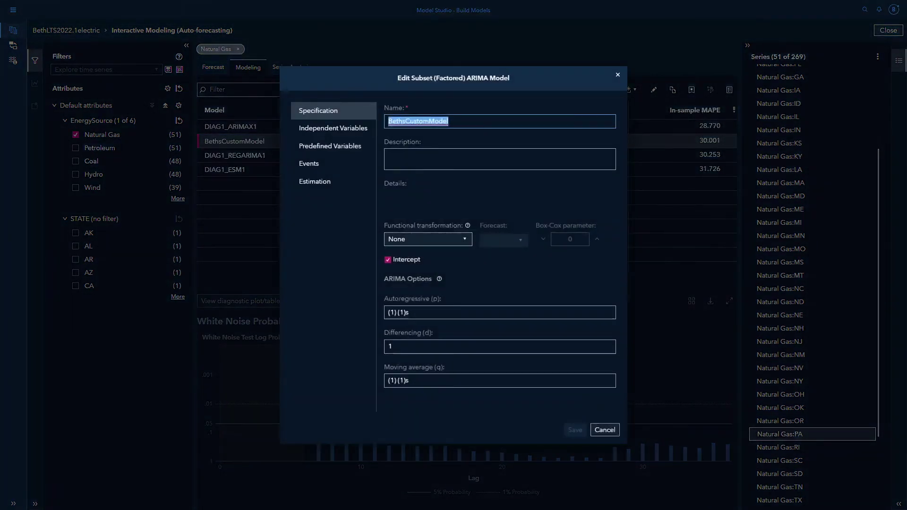
pyautogui.click(478, 122)
pyautogui.write('2022')
pyautogui.press('BackSpace')
pyautogui.press('BackSpace')
pyautogui.press('BackSpace')
pyautogui.press('BackSpace')
pyautogui.write('622')
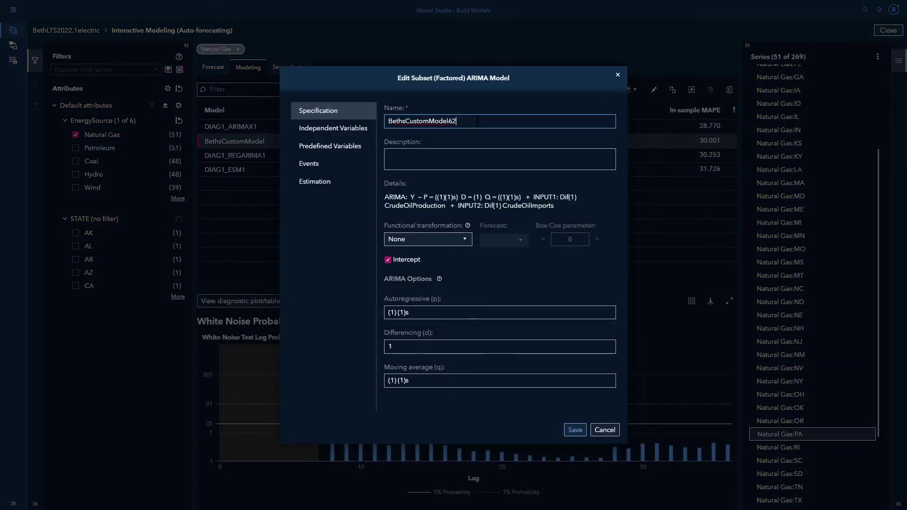
pyautogui.click(575, 430)
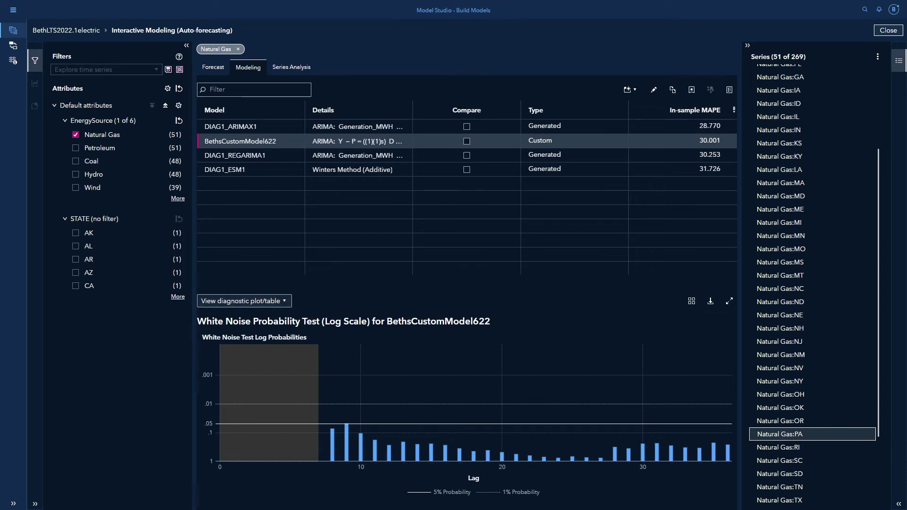
# Review the white noise test plots for DIAG1_REGARIMA1, DIAG1_ESM1 and DIAG1_ARIMAX1, then go to Series Analysis
pyautogui.click(231, 155)
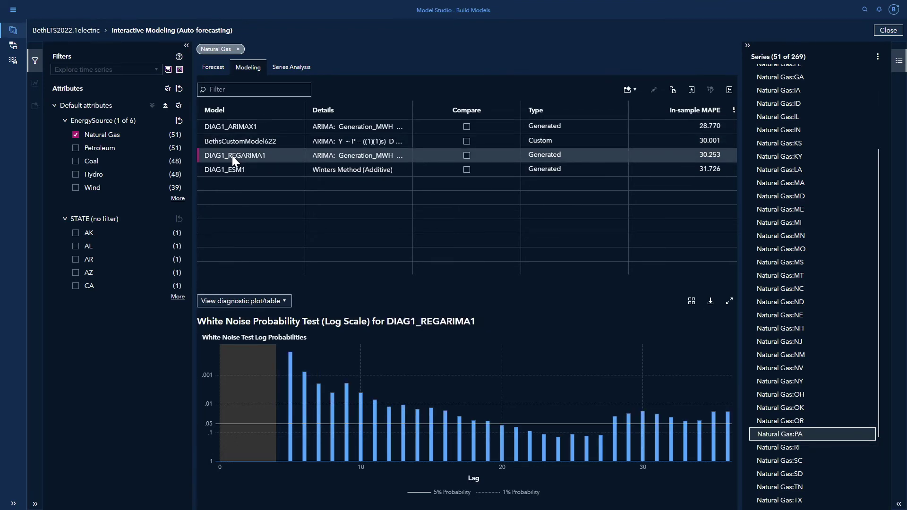
pyautogui.click(228, 171)
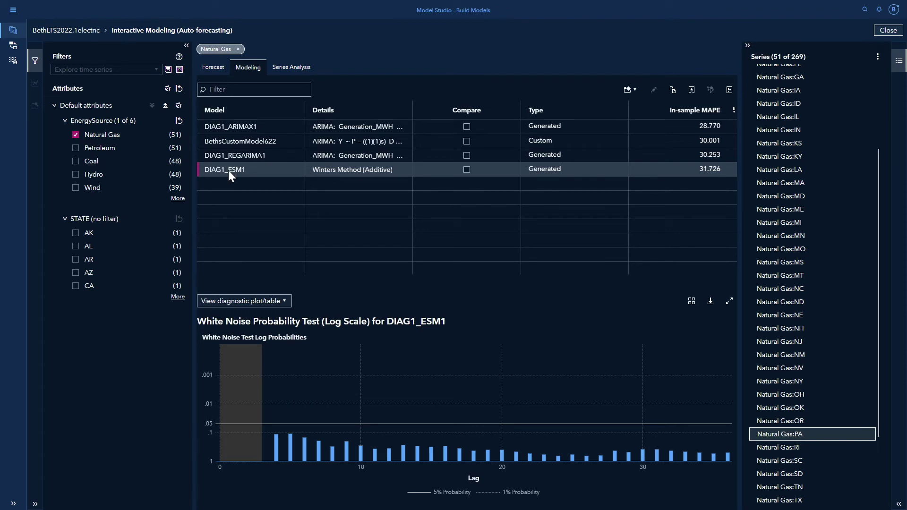
pyautogui.click(228, 127)
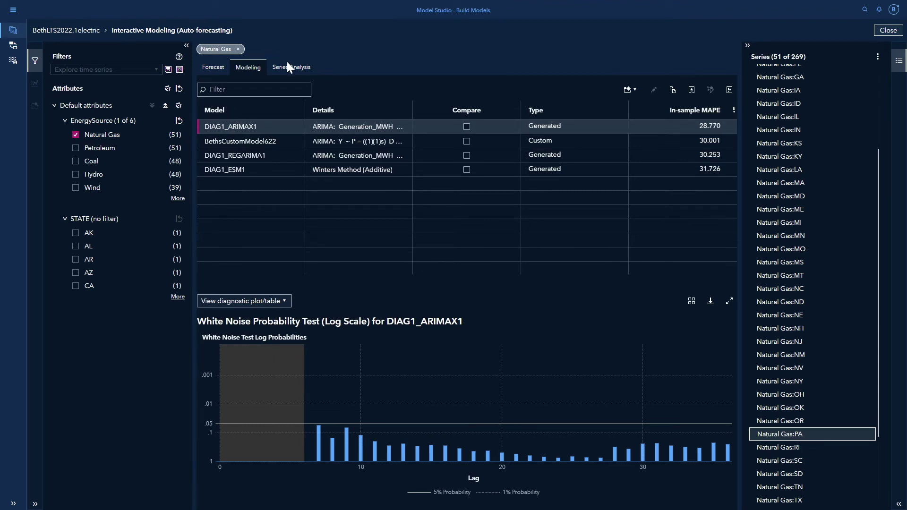
pyautogui.click(298, 67)
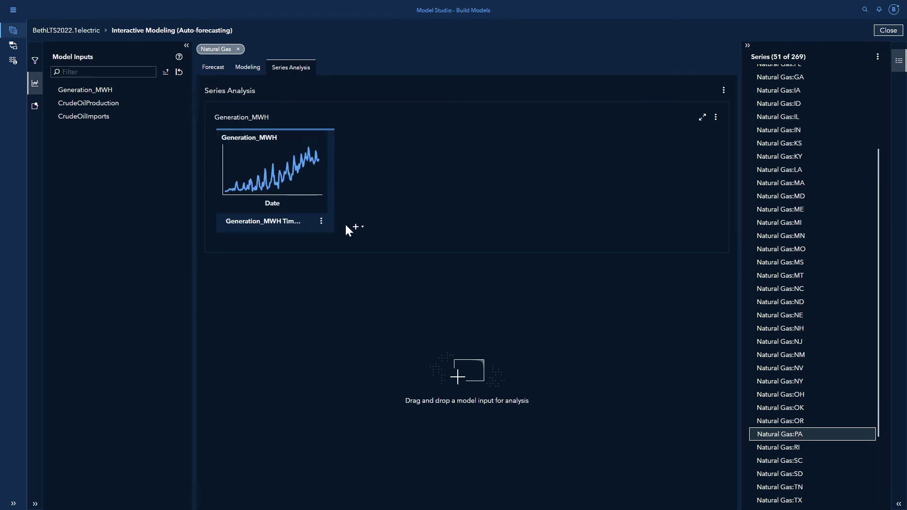
# Add a histogram of Generation_MWH from Basic analysis
pyautogui.click(357, 227)
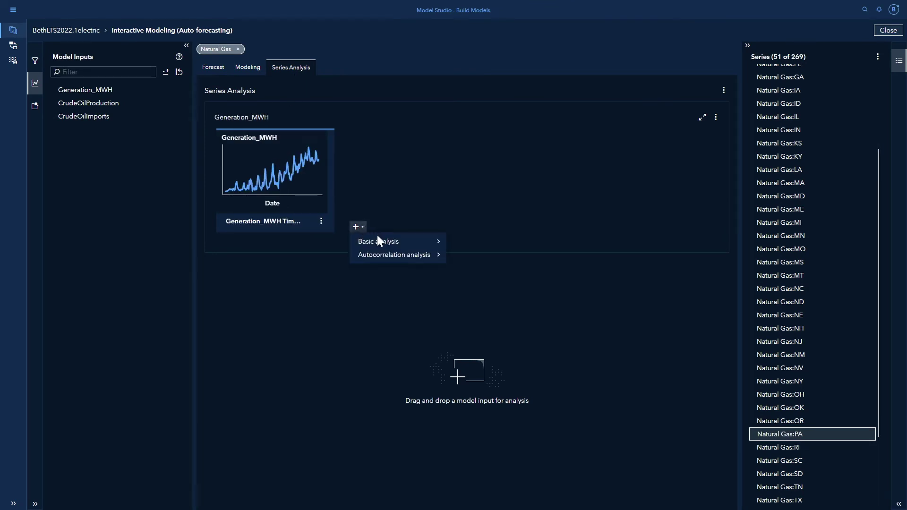
pyautogui.moveTo(384, 242)
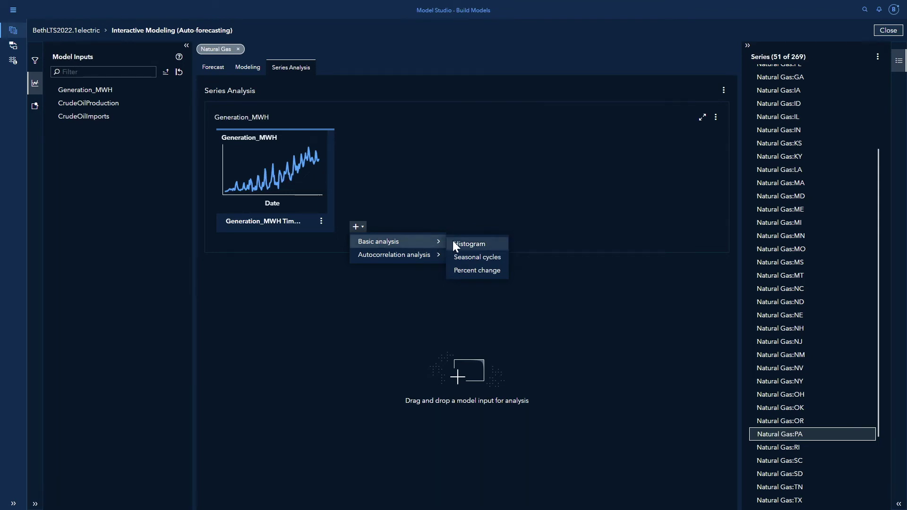
pyautogui.click(468, 243)
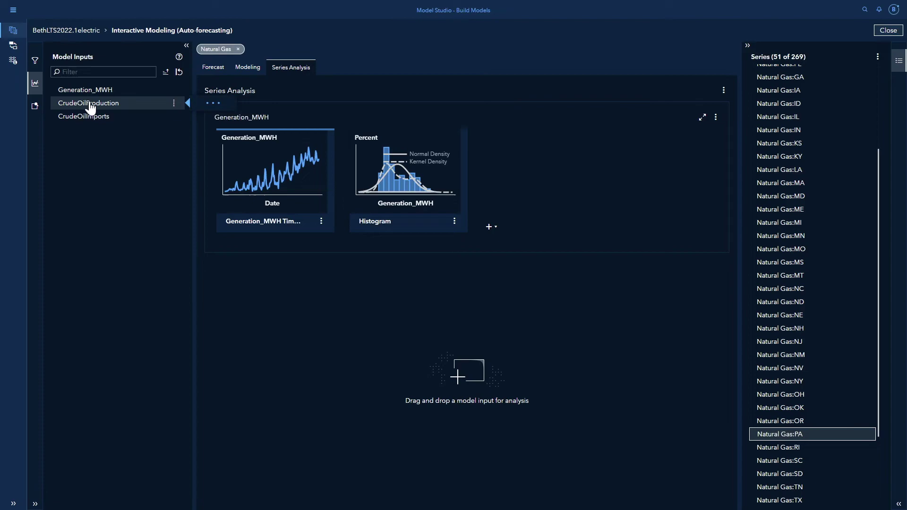
# Add CrudeOilProduction to the series analysis with histogram and seasonal cycles plots
pyautogui.moveTo(91, 108); pyautogui.dragTo(442, 364)
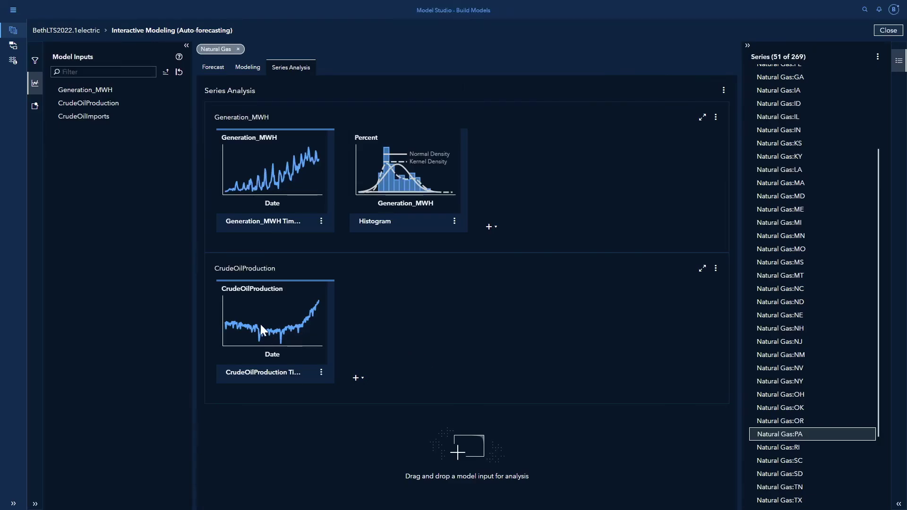
pyautogui.click(357, 381)
pyautogui.moveTo(389, 395)
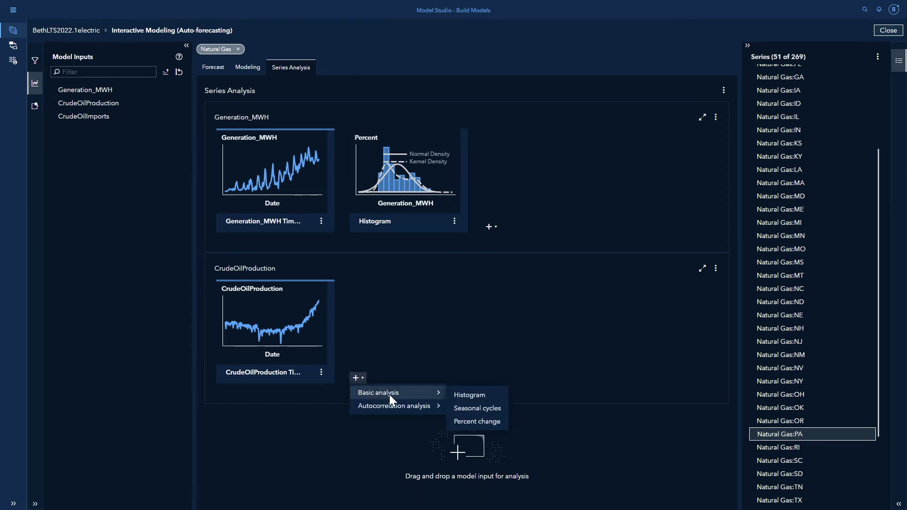
pyautogui.click(467, 395)
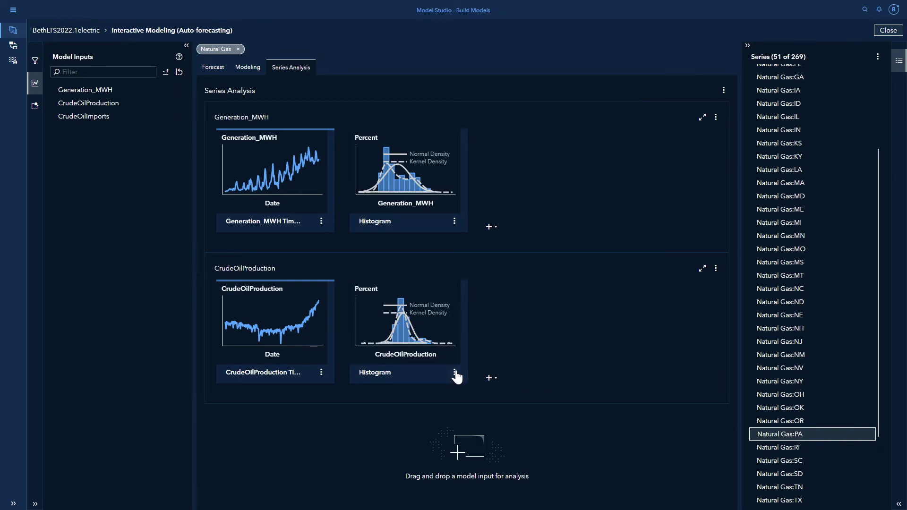
pyautogui.click(489, 378)
pyautogui.moveTo(517, 393)
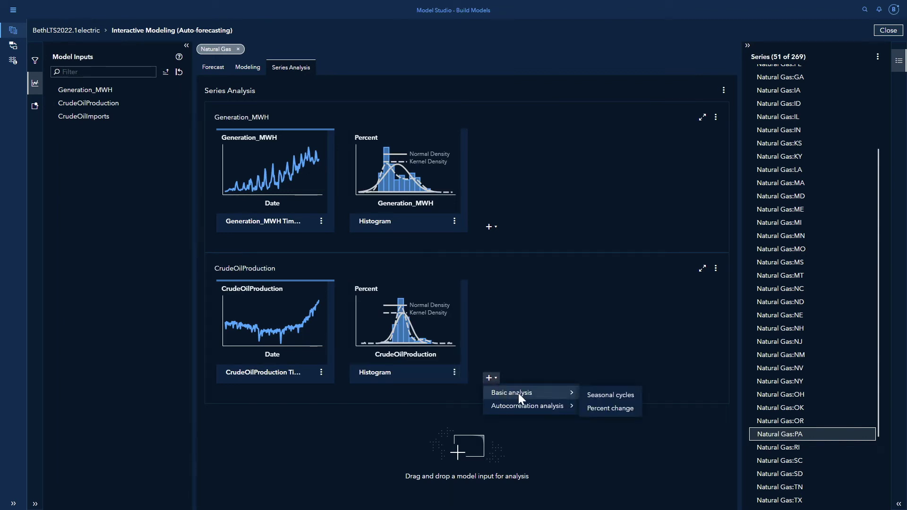
pyautogui.click(605, 397)
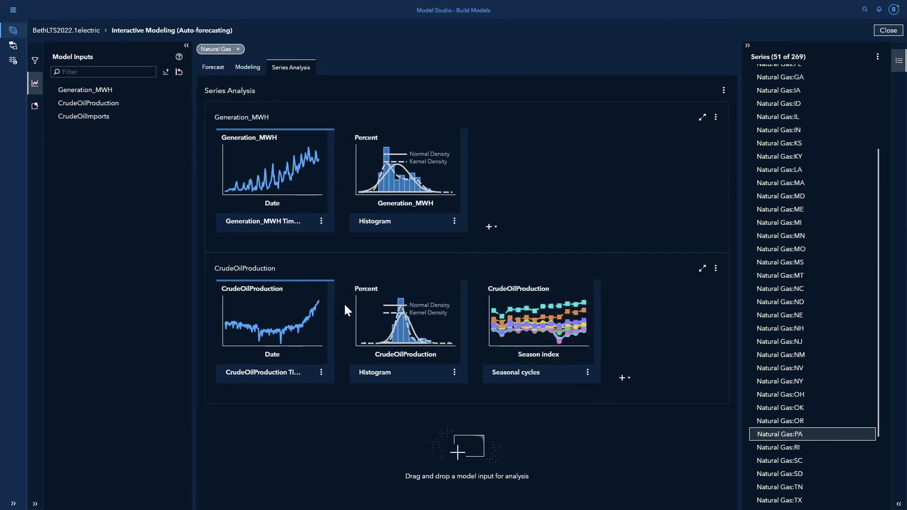
pyautogui.click(489, 228)
# Add partial autocorrelation function plots for Generation_MWH and CrudeOilProduction
pyautogui.moveTo(559, 255)
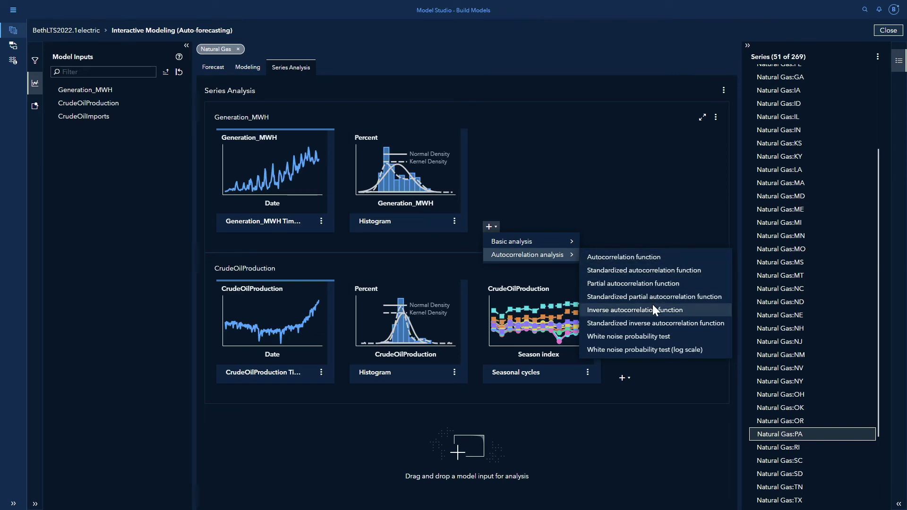
pyautogui.click(647, 283)
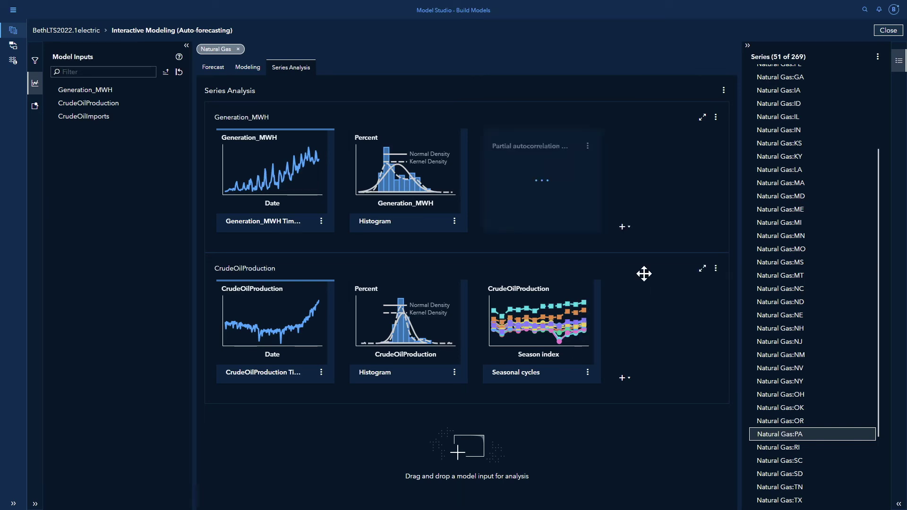
pyautogui.click(623, 377)
pyautogui.moveTo(678, 402)
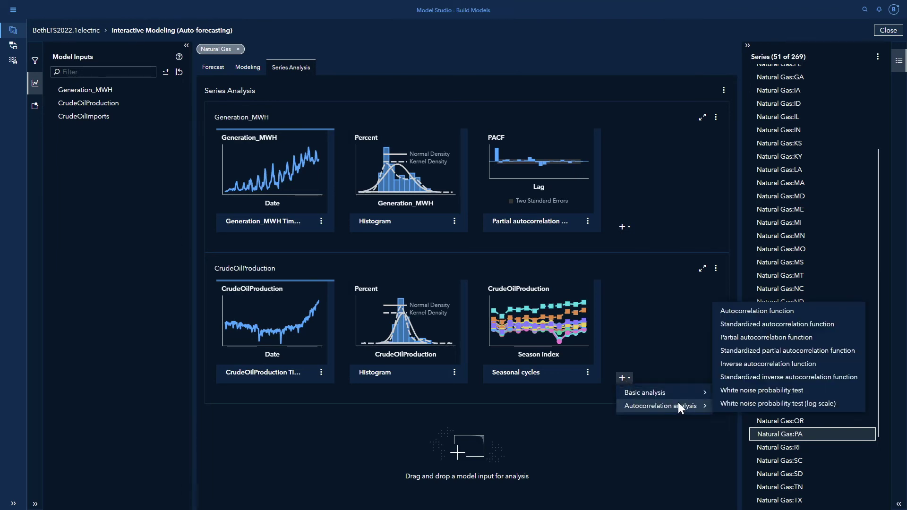
pyautogui.click(733, 338)
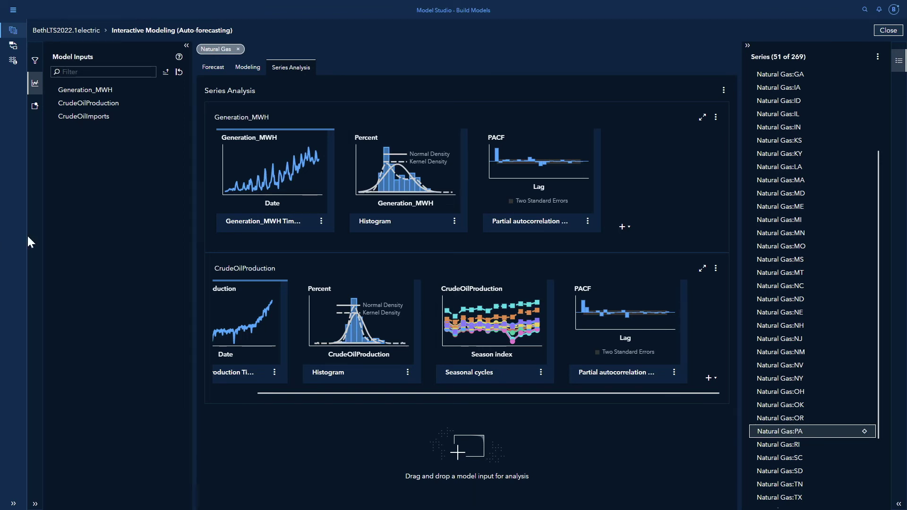
pyautogui.click(541, 373)
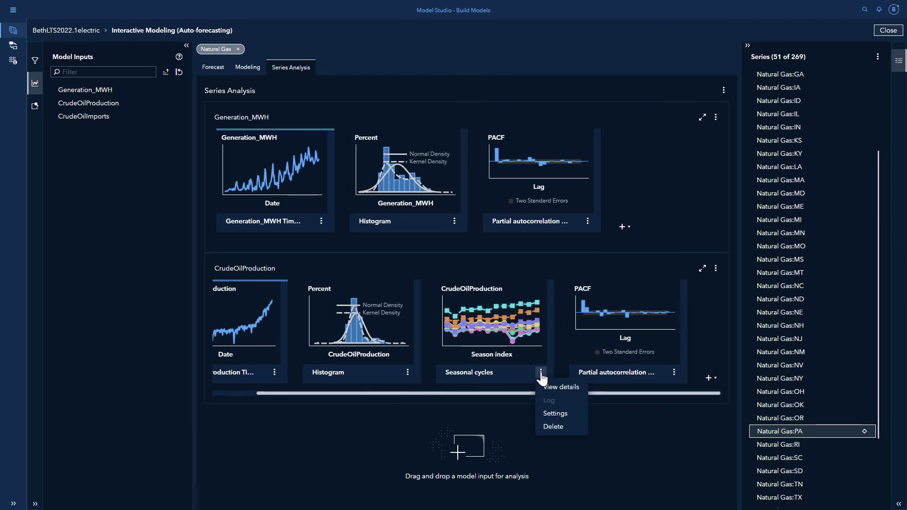
pyautogui.click(558, 389)
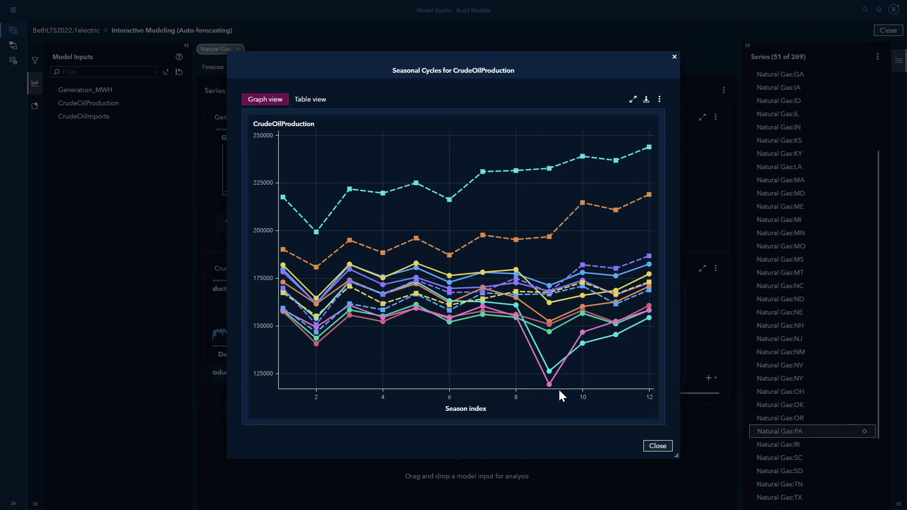
pyautogui.click(311, 102)
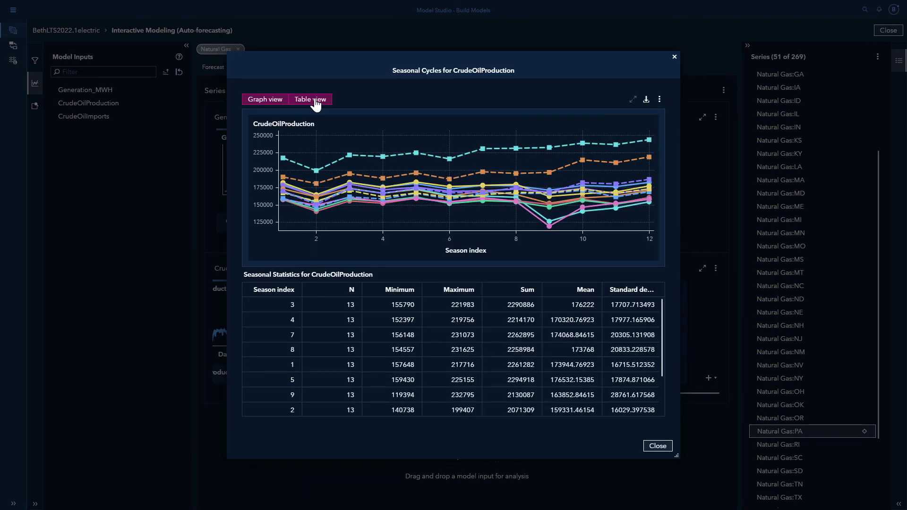
pyautogui.click(278, 101)
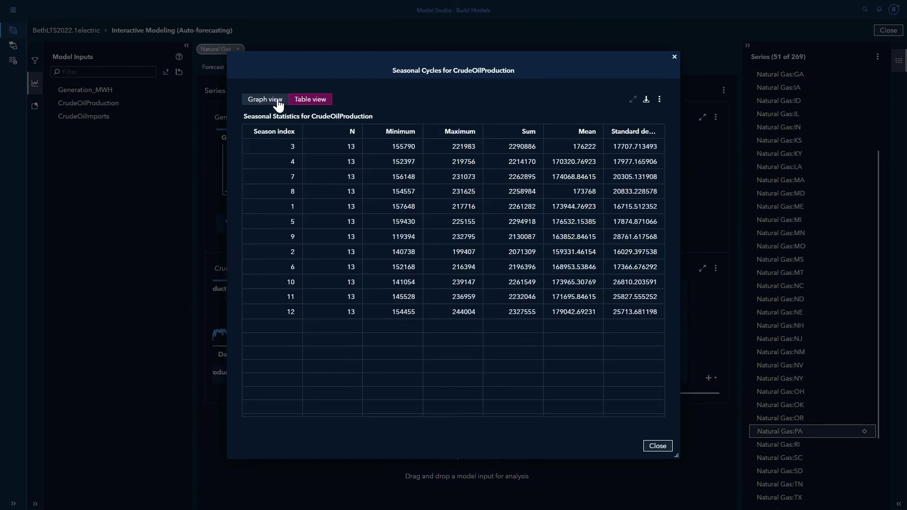
pyautogui.click(278, 102)
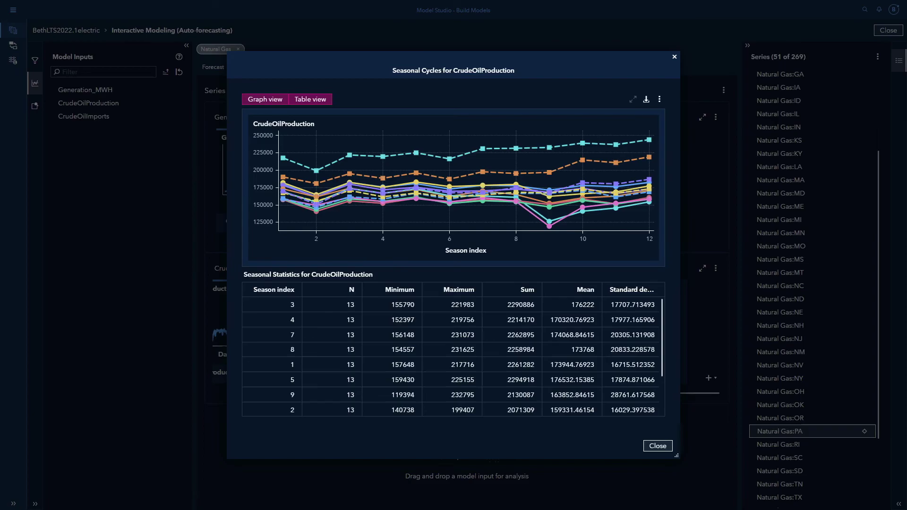
pyautogui.press('Escape')
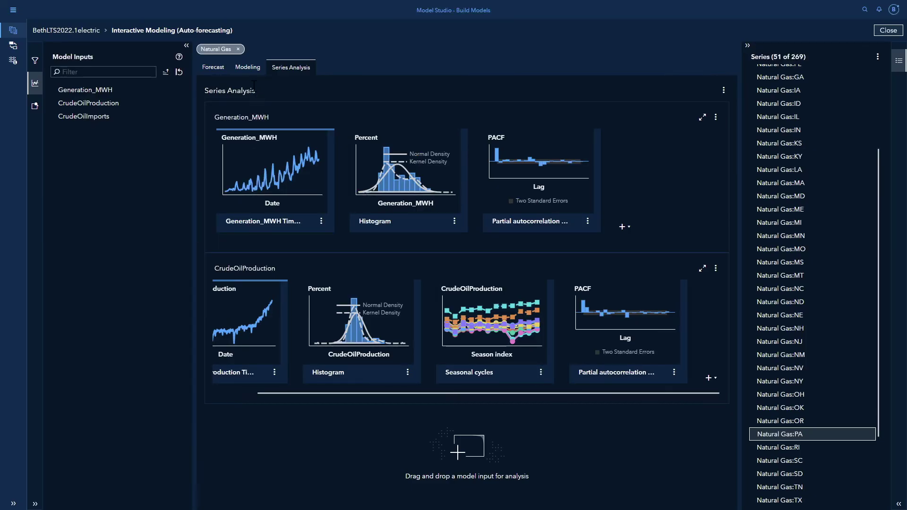
# Set BethsCustomModel622 as champion on the Modeling tab and commit the change for Natural Gas:PA
pyautogui.click(254, 69)
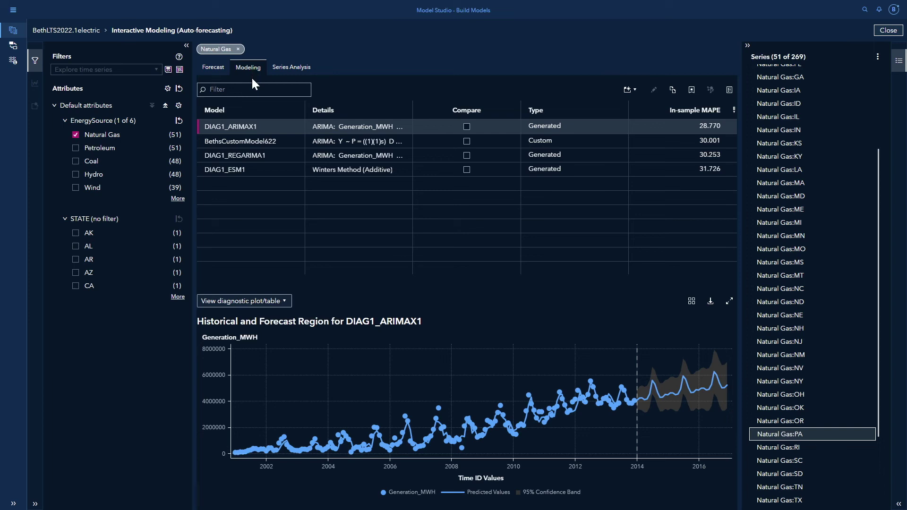
pyautogui.click(265, 143)
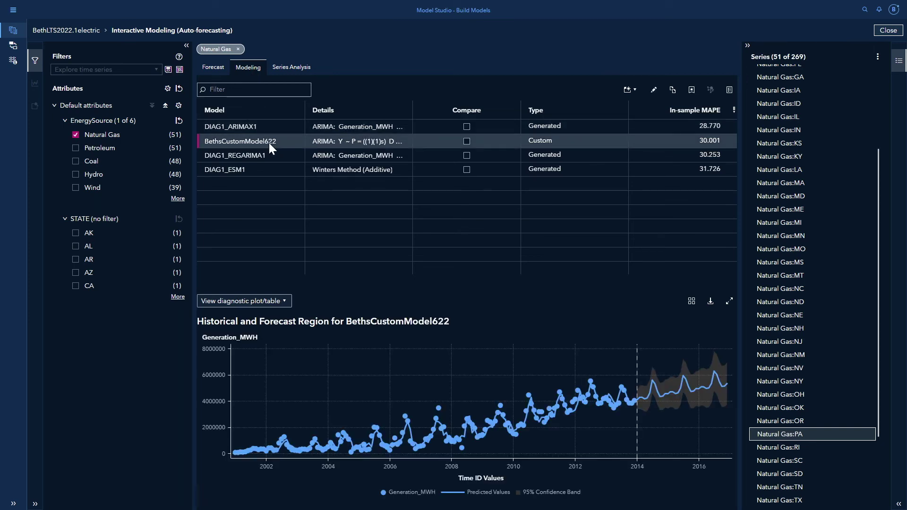
pyautogui.click(693, 96)
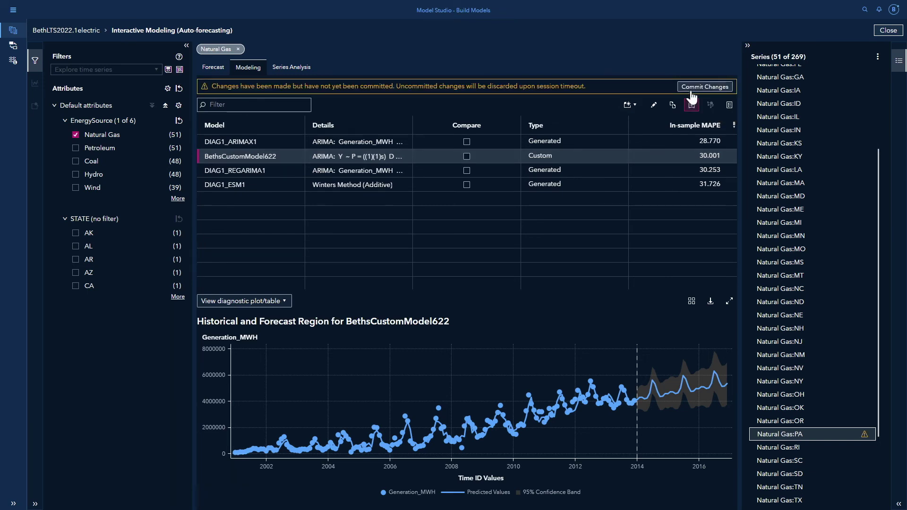
pyautogui.click(702, 87)
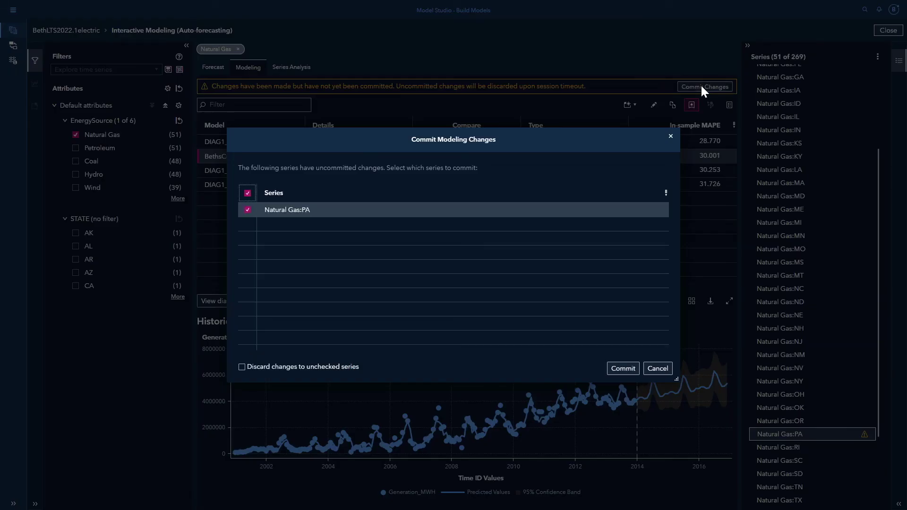
pyautogui.click(620, 370)
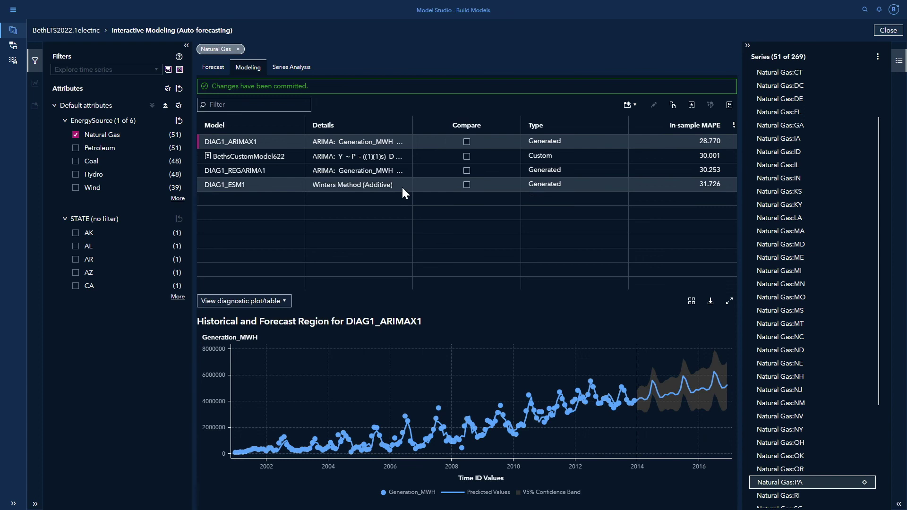
# Compare DIAG1_ARIMAX1, BethsCustomModel622, DIAG1_REGARIMA1 and DIAG1_ESM1 side by side
pyautogui.click(467, 142)
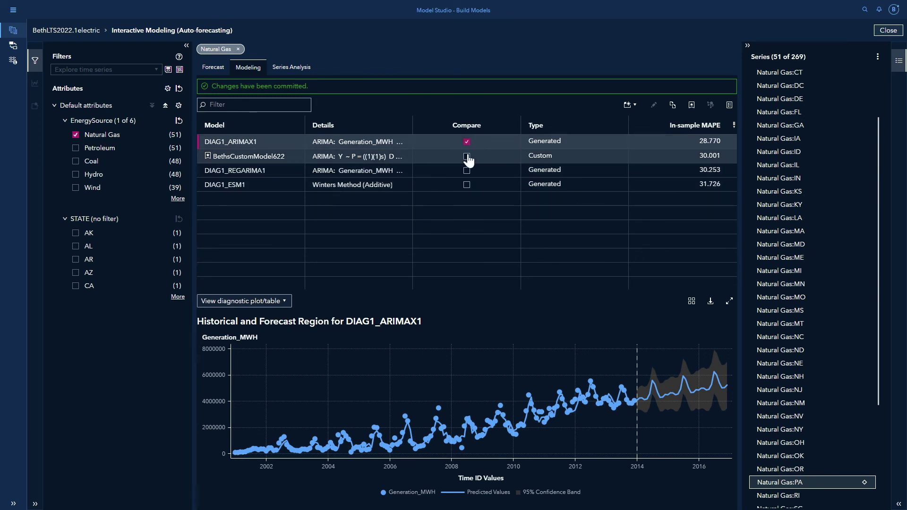
pyautogui.click(466, 156)
pyautogui.click(466, 170)
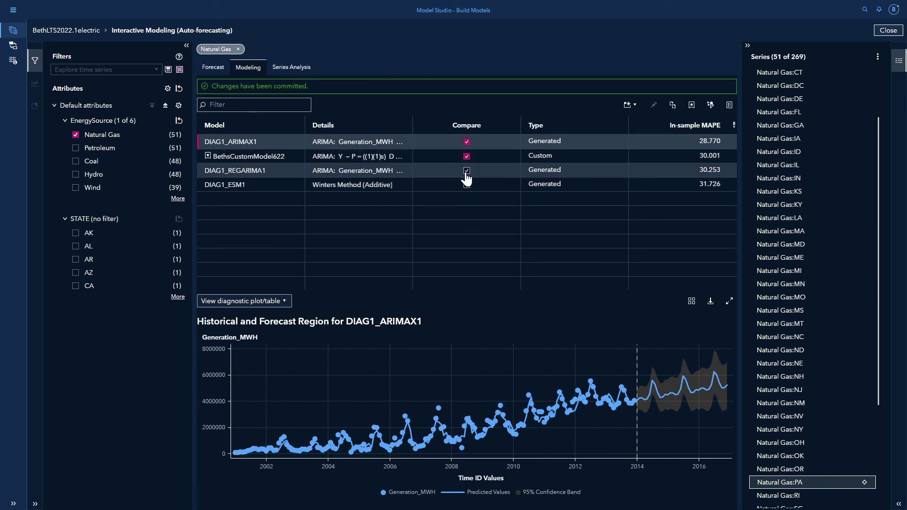
pyautogui.click(467, 184)
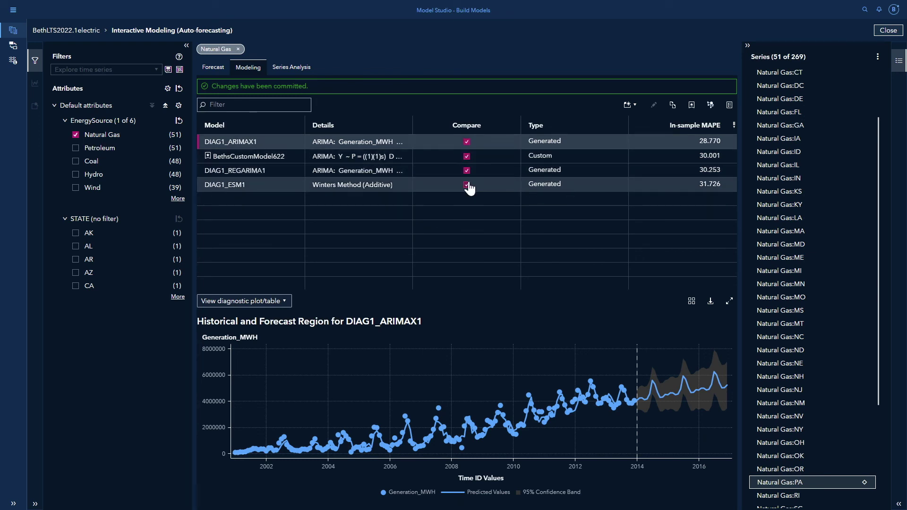
pyautogui.click(710, 105)
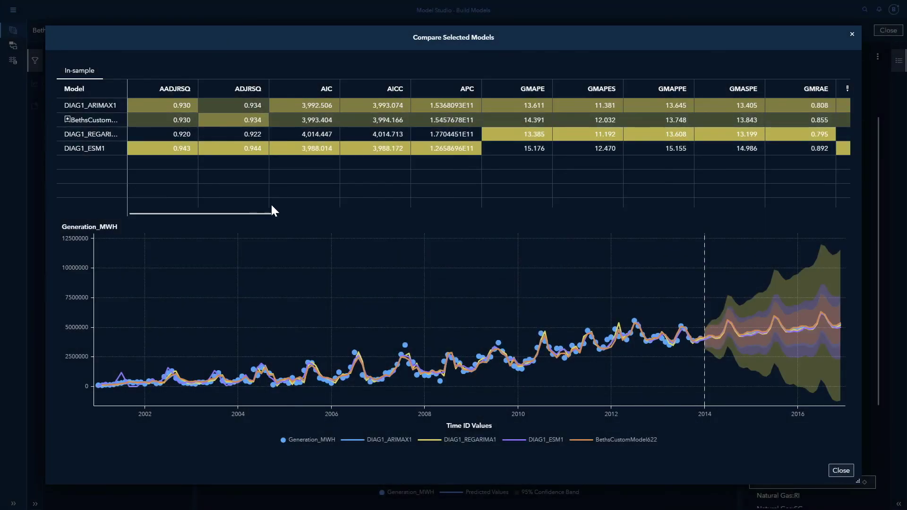
pyautogui.moveTo(268, 216); pyautogui.dragTo(373, 216)
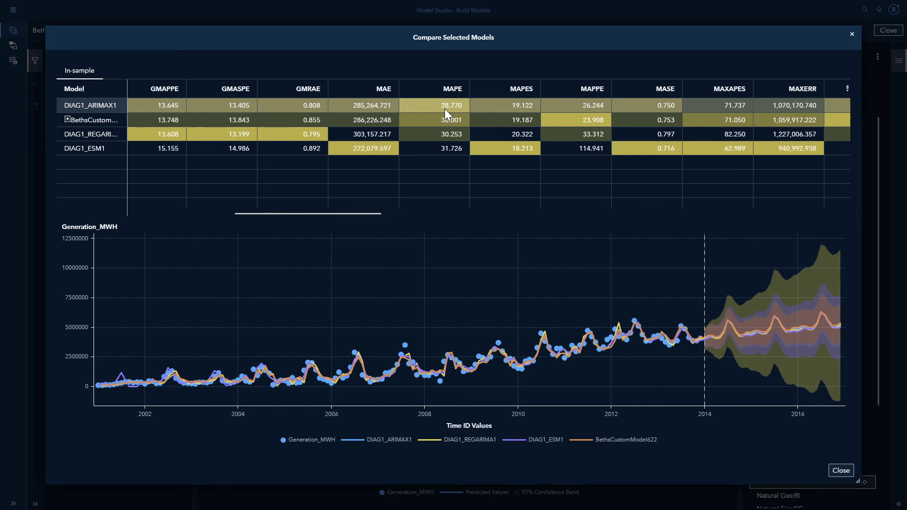
pyautogui.moveTo(361, 214); pyautogui.dragTo(751, 230)
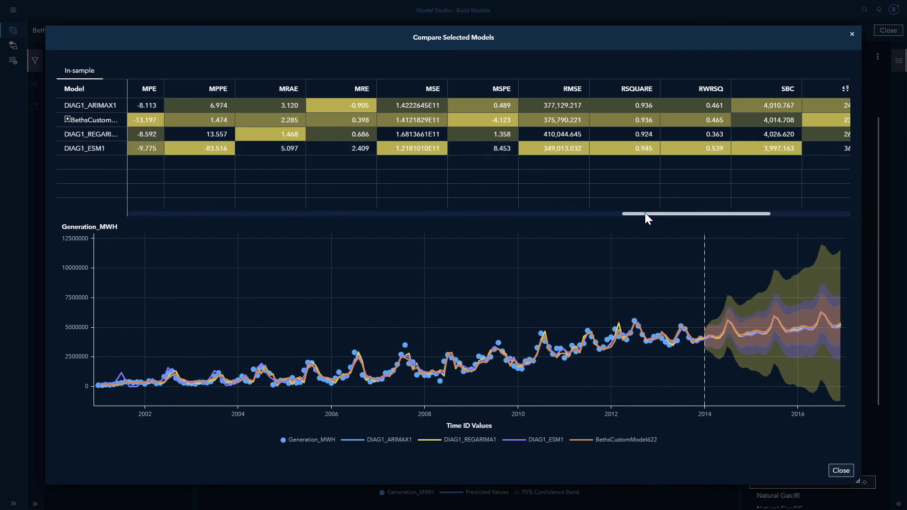
pyautogui.moveTo(644, 212); pyautogui.dragTo(171, 225)
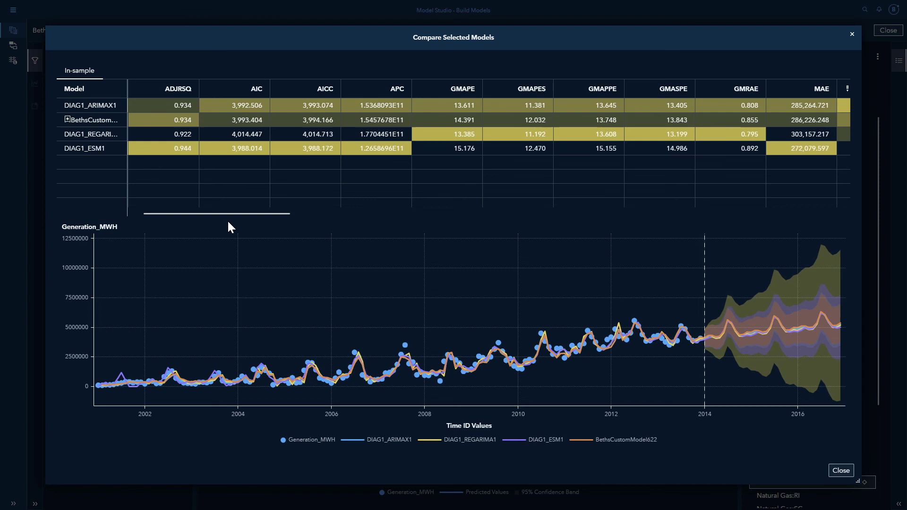